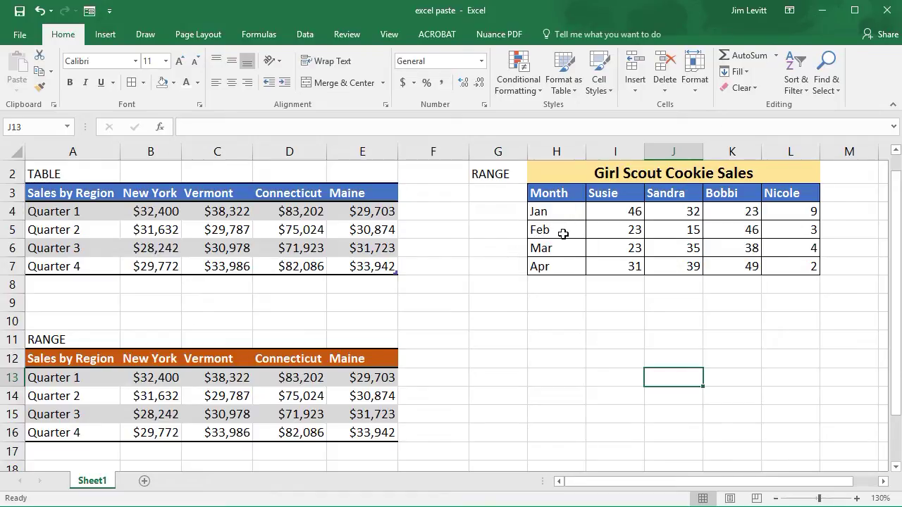
- Shade the Feb (H5:L5) and Apr (H7:L7) cookie sales rows light grey
drag(563, 234, 787, 228)
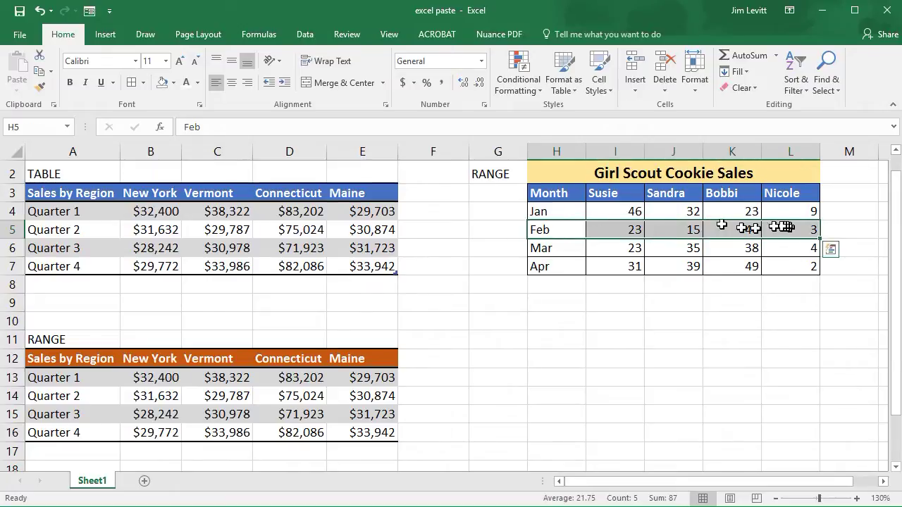
click(173, 83)
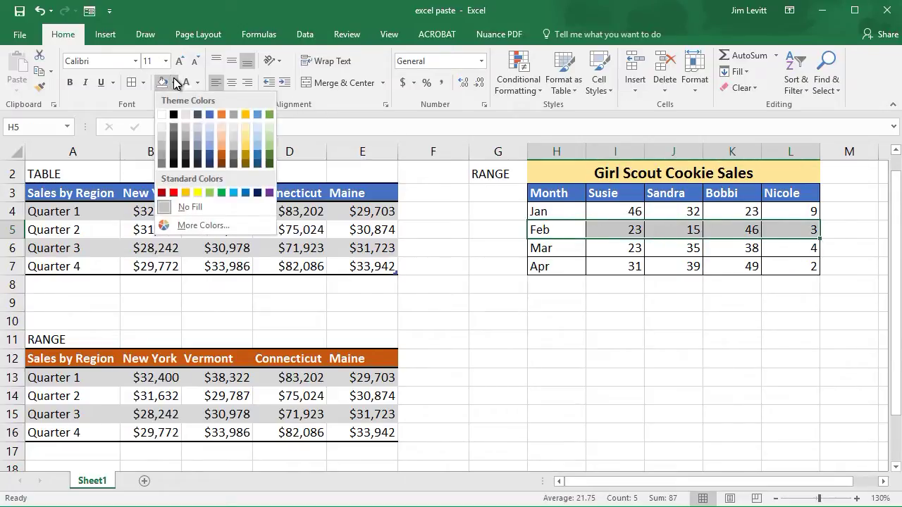
click(235, 129)
click(627, 274)
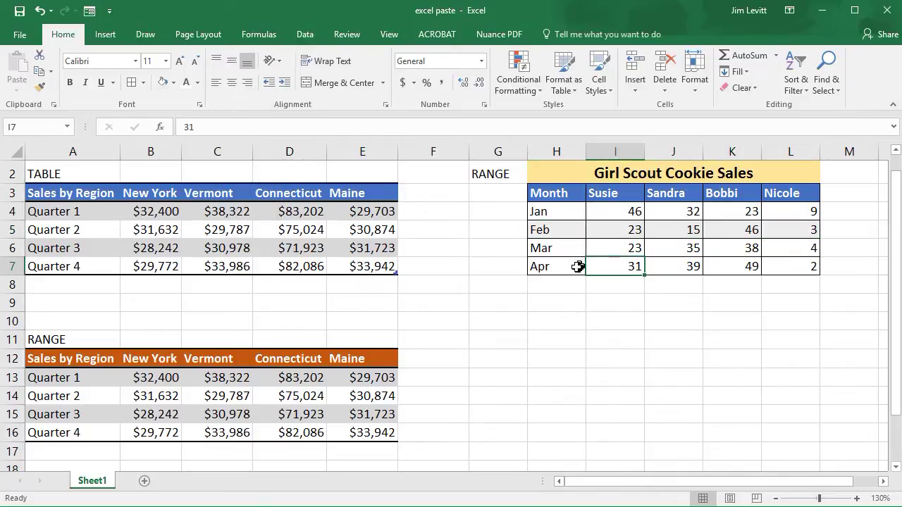
drag(570, 266, 797, 264)
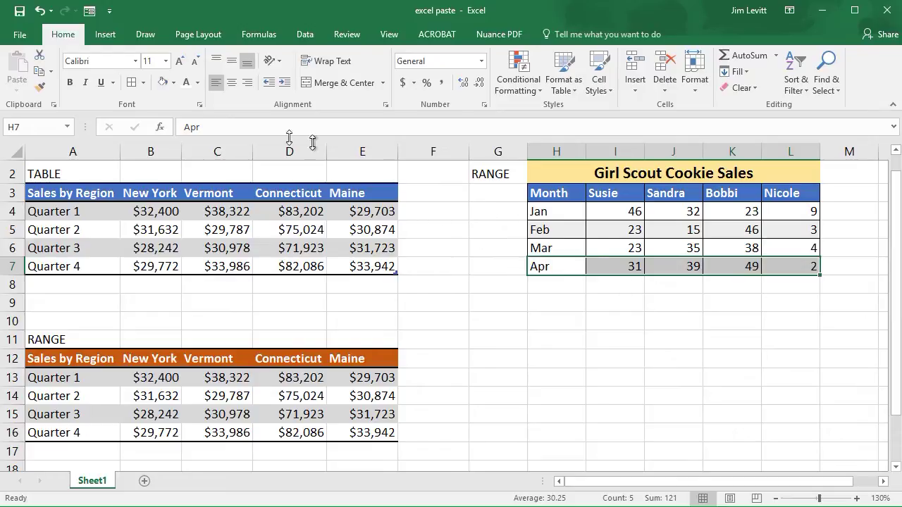
click(164, 83)
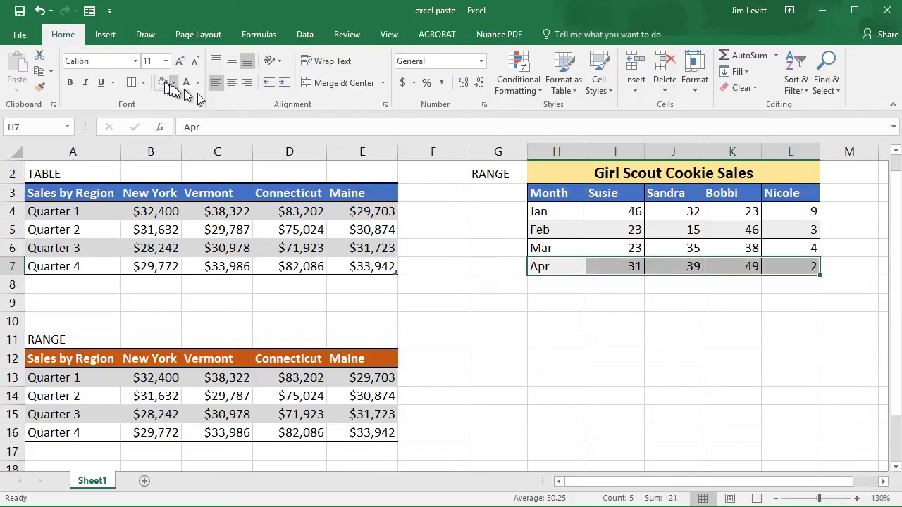
click(665, 339)
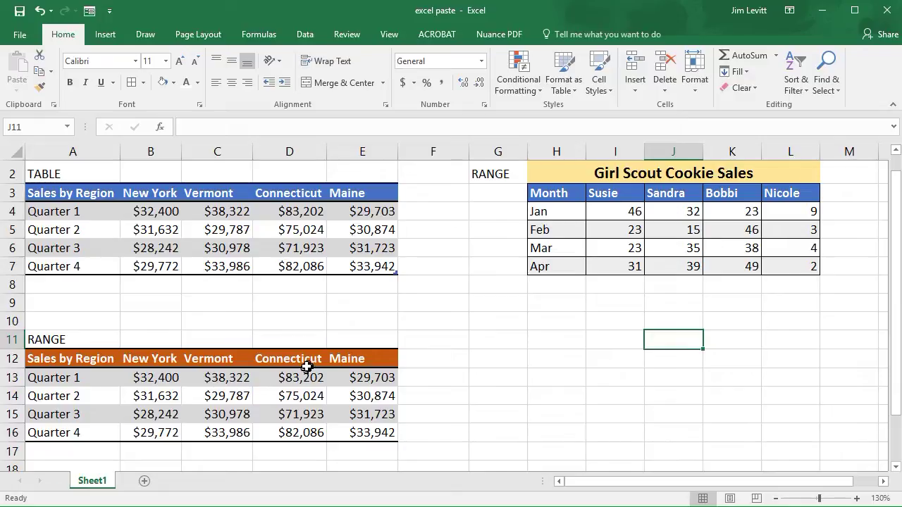
- Enter 88332 in D17 below the range's Connecticut column
click(301, 454)
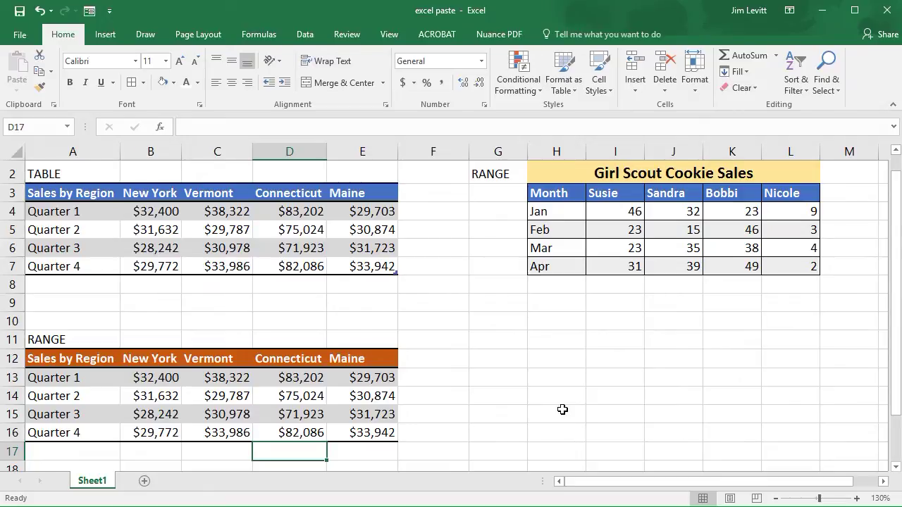
text(88332)
key(Return)
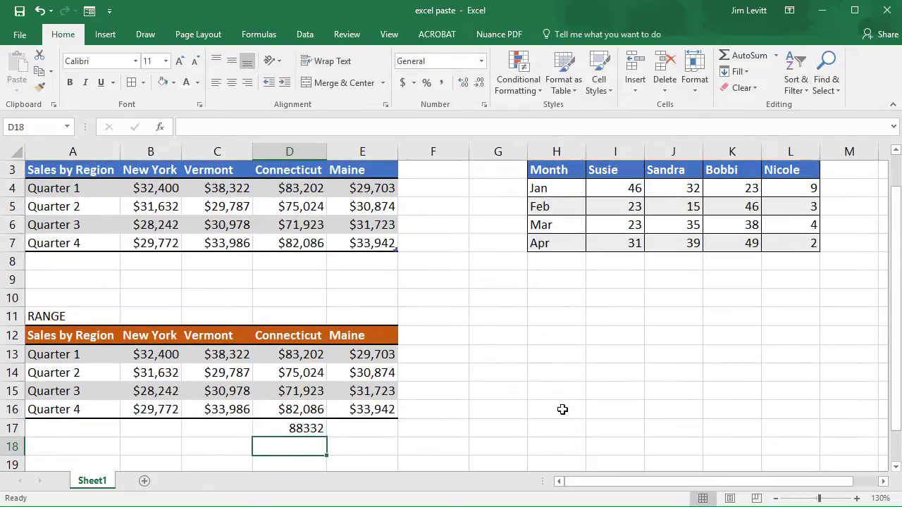
click(307, 432)
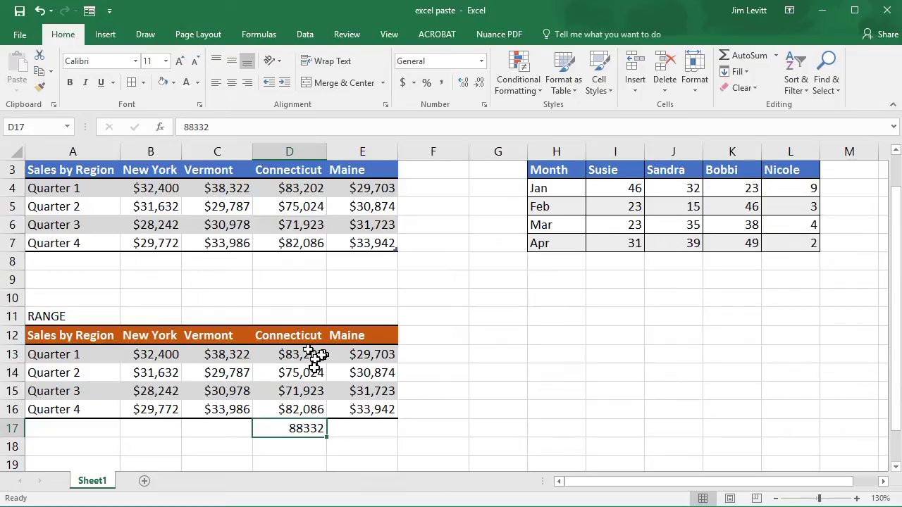
- Enter 88343 in D8, extending the table to row 8 as $88,343
click(291, 266)
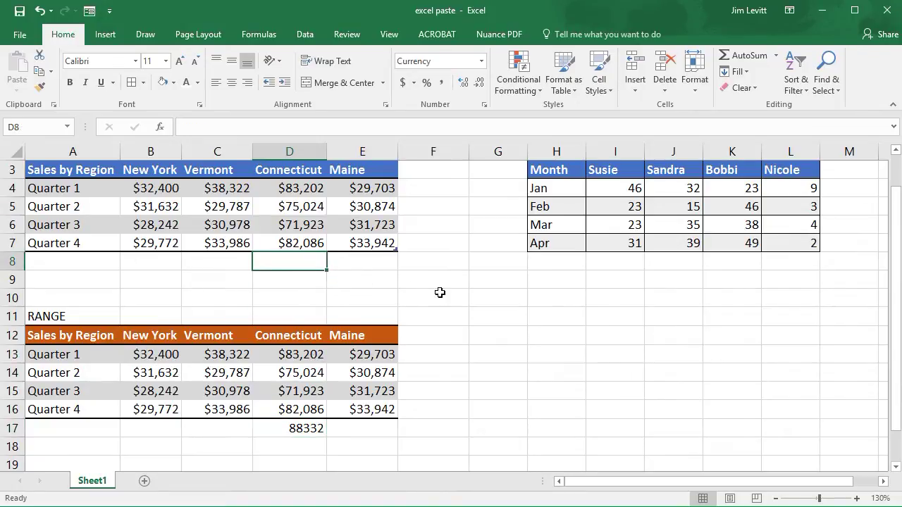
text(88343)
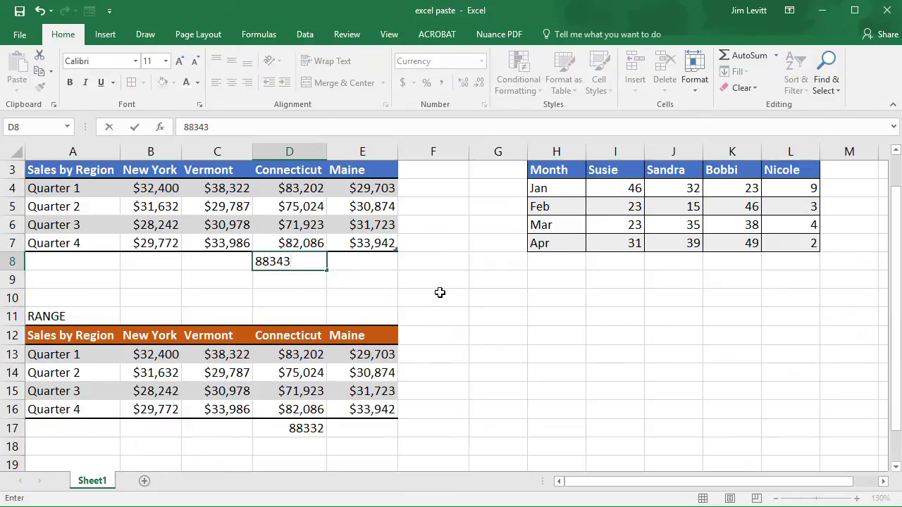
key(Return)
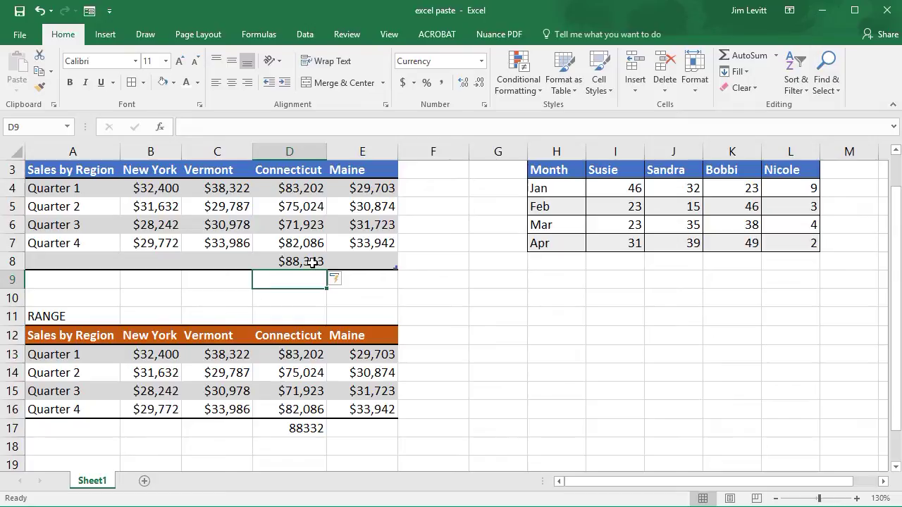
- Undo the 88343 entry, then enter 33921 in F6 and undo that table extension
key(ctrl+z)
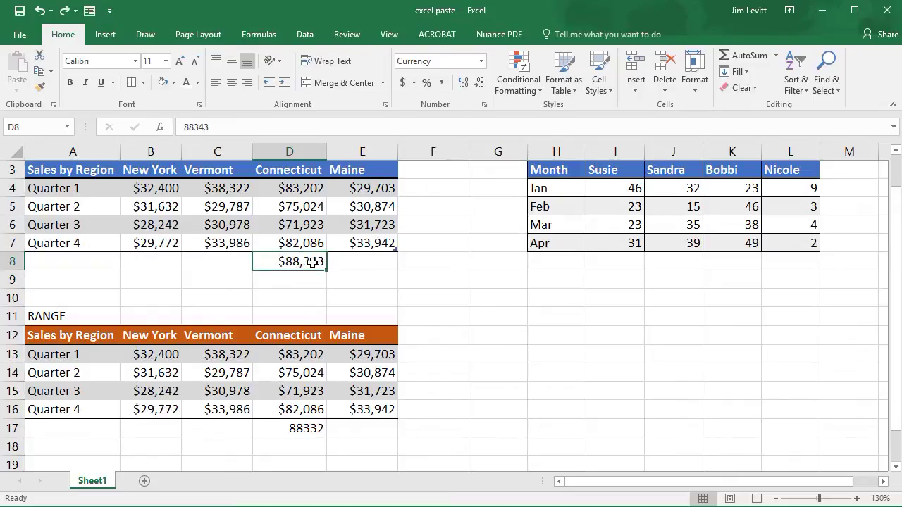
key(ctrl+z)
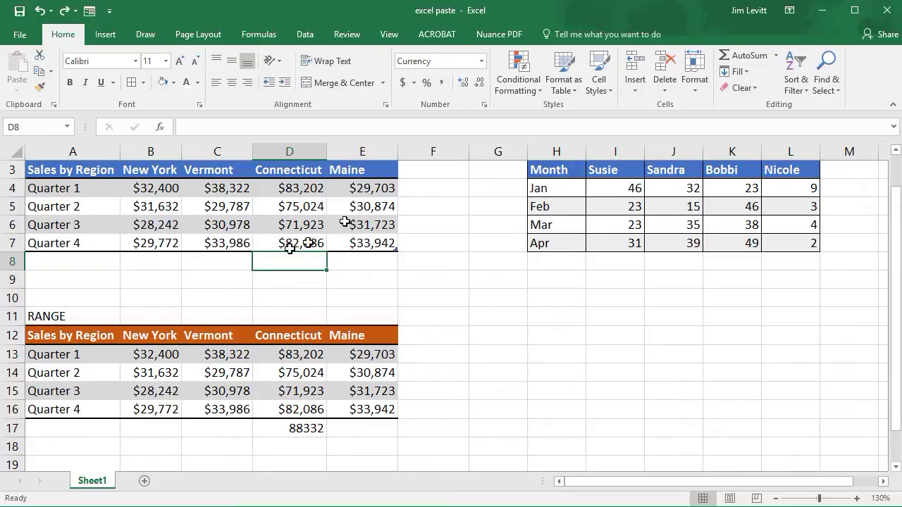
click(430, 221)
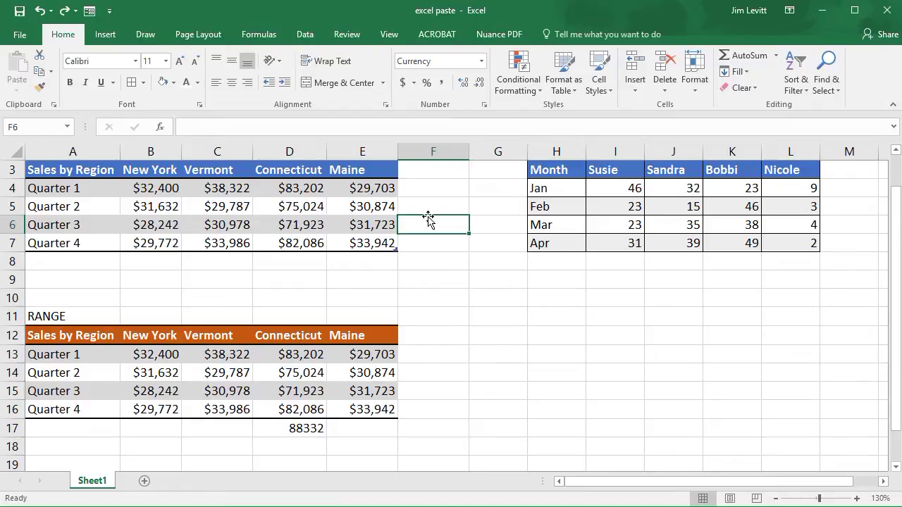
text(339212)
key(BackSpace)
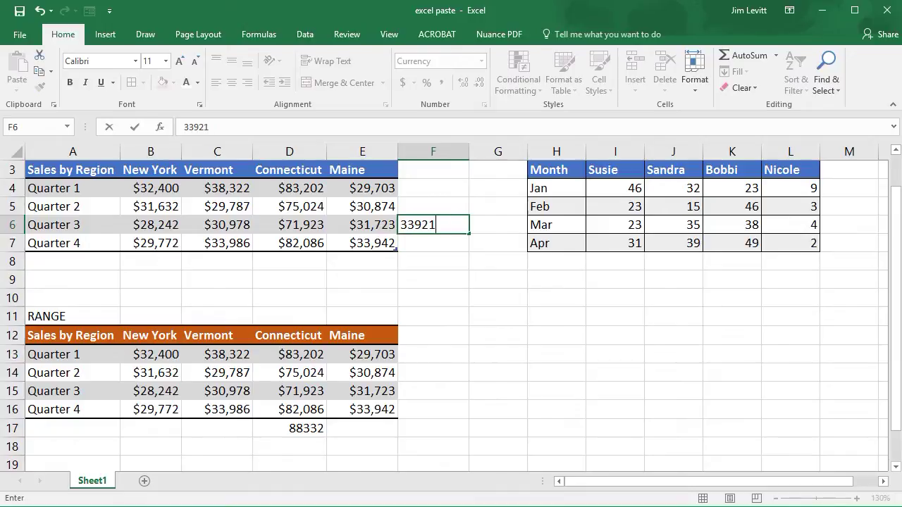
key(Return)
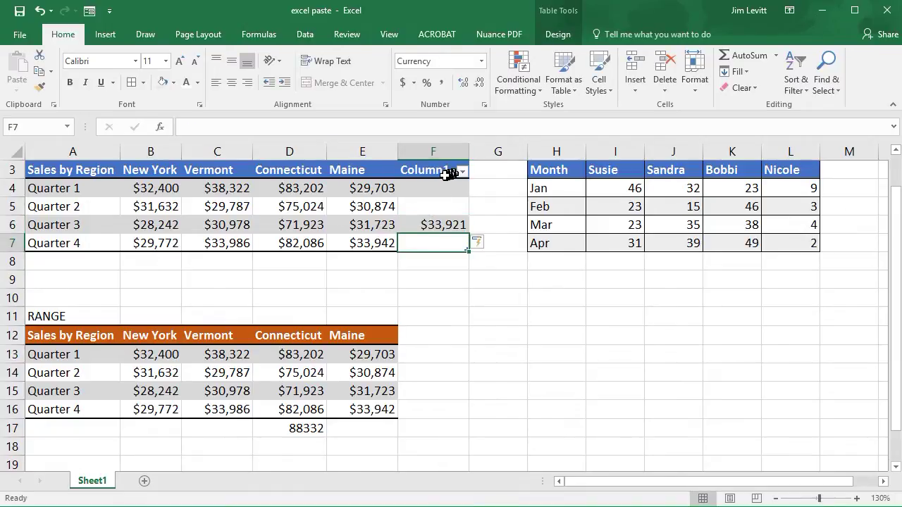
key(ctrl+z)
key(ctrl+z)
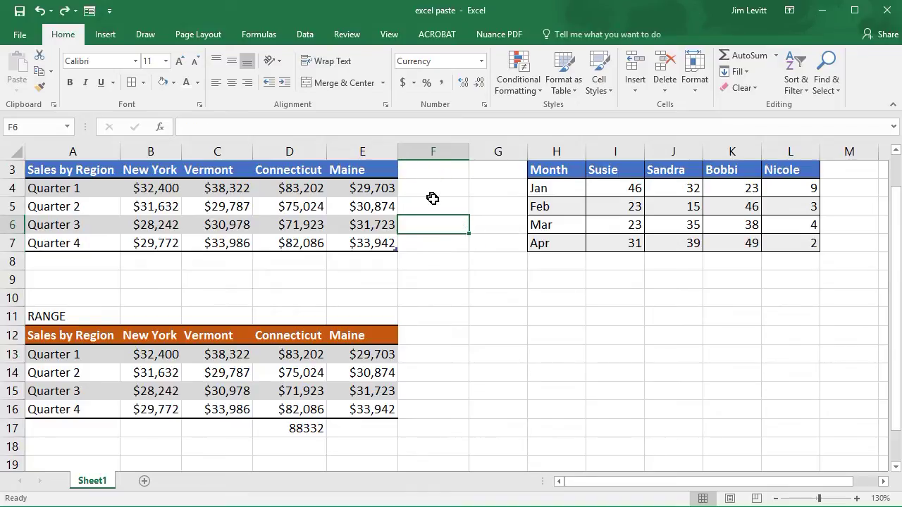
- Enter 'Fred' in F5, undo the resulting column F extension, and select E7
click(433, 199)
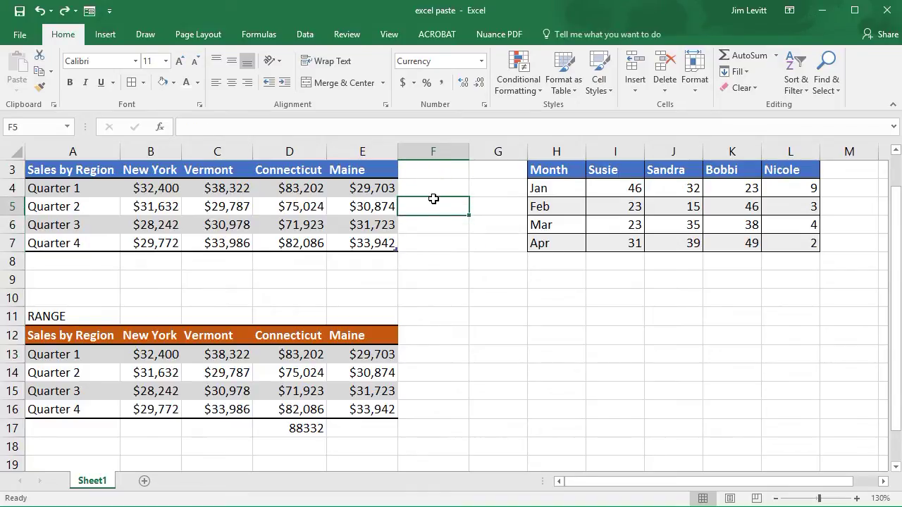
text(Fred)
key(Return)
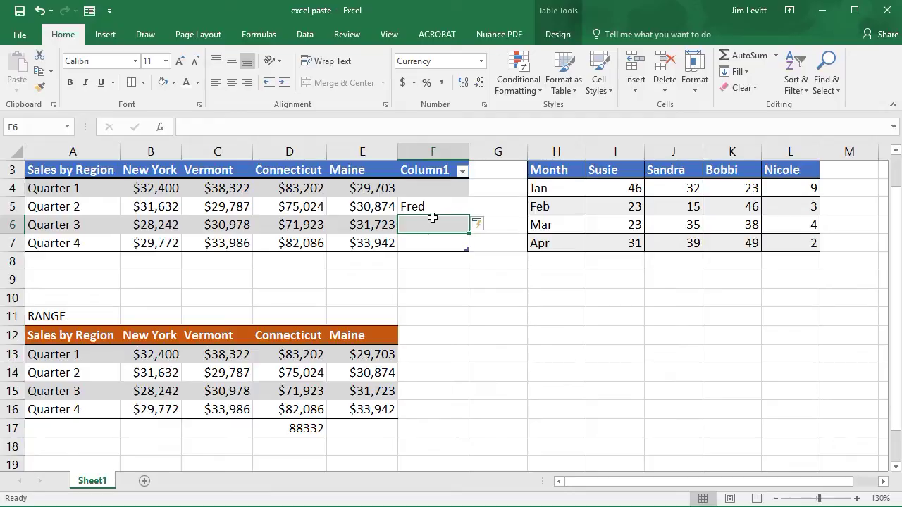
key(ctrl+z)
key(ctrl+z)
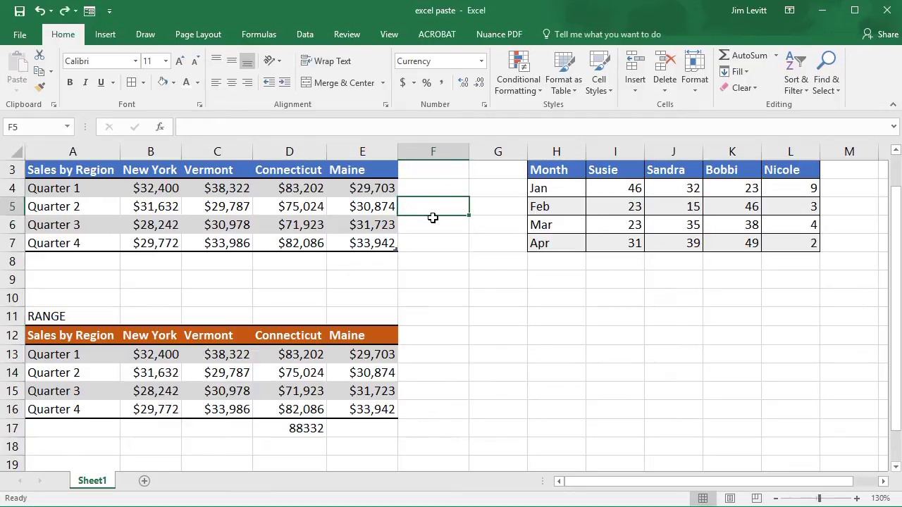
click(384, 243)
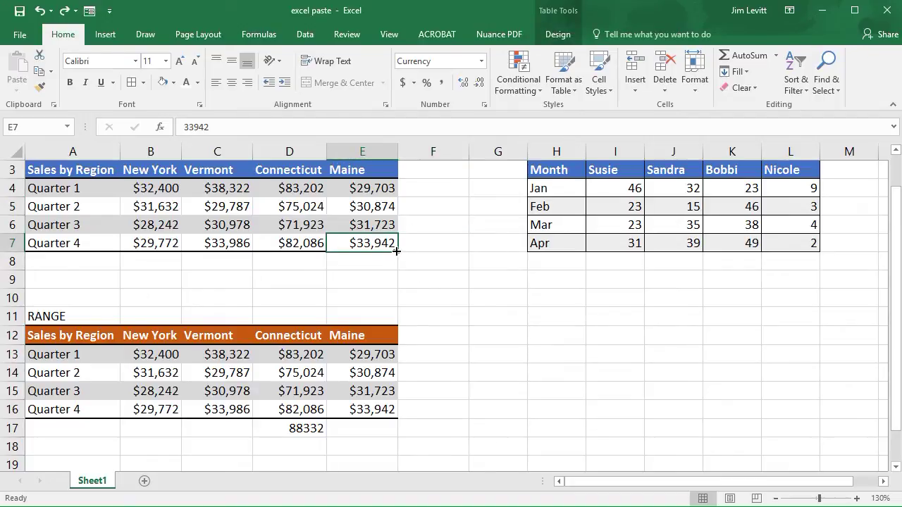
- Fill the Quarter 4 Maine value into F7 and E8, undoing each table extension
drag(396, 250, 445, 244)
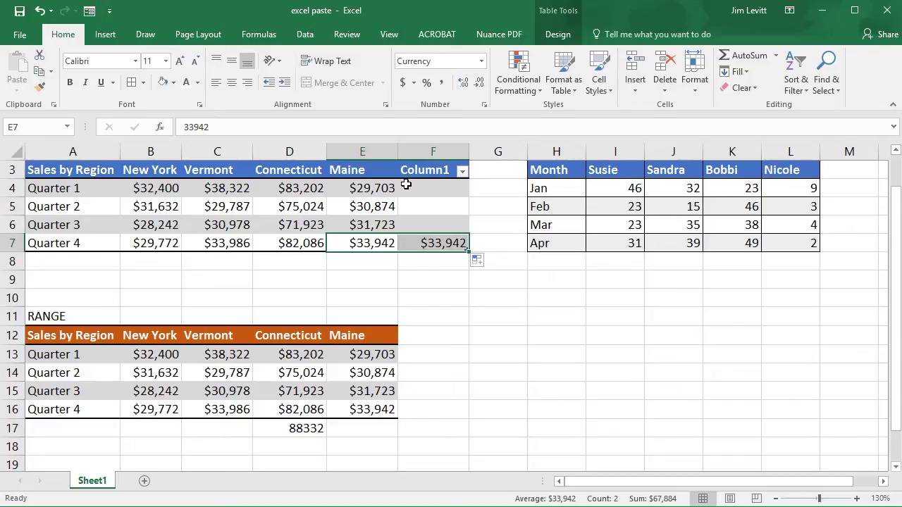
key(ctrl+z)
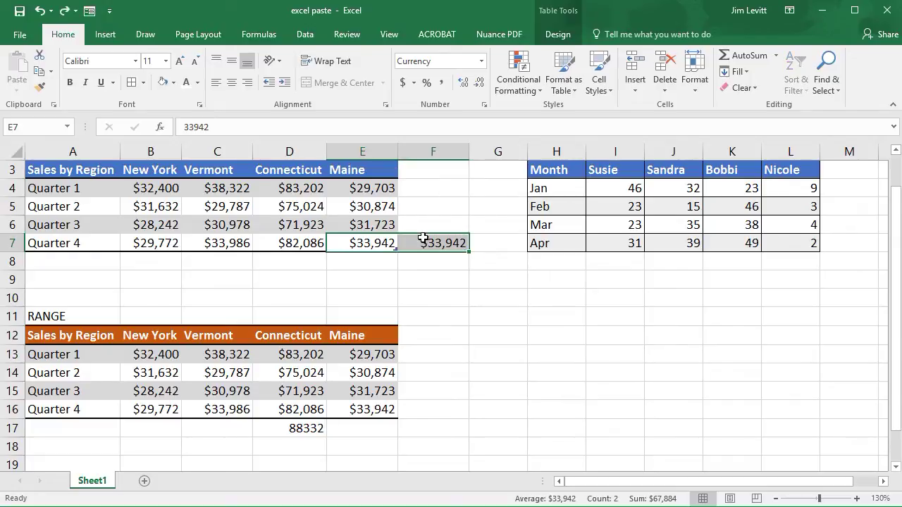
key(ctrl+z)
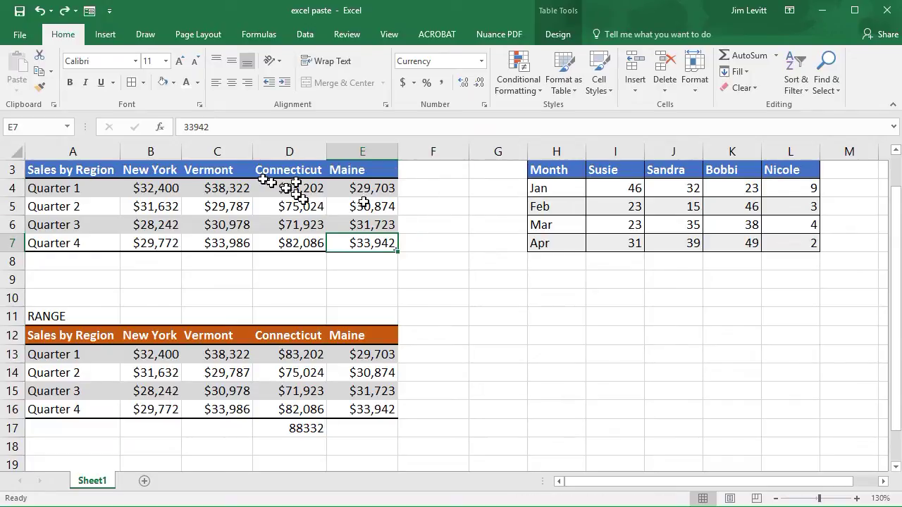
drag(396, 252, 392, 267)
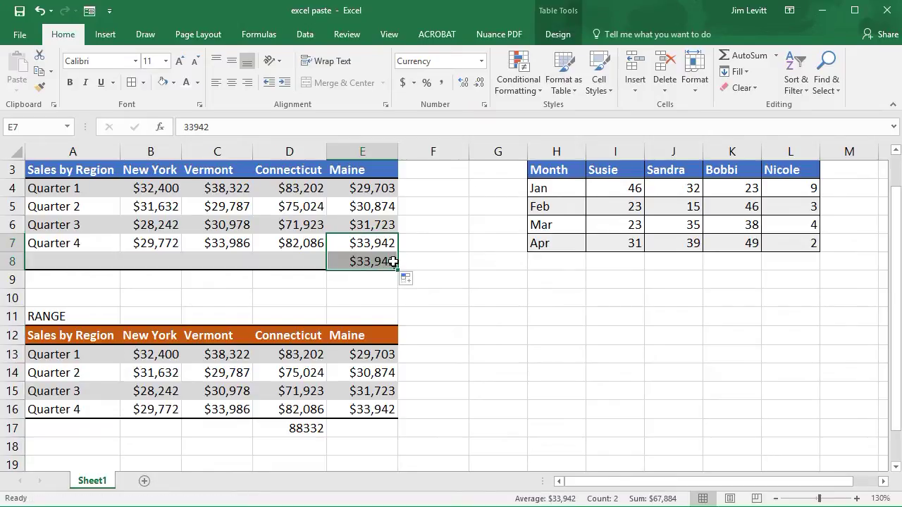
key(ctrl+z)
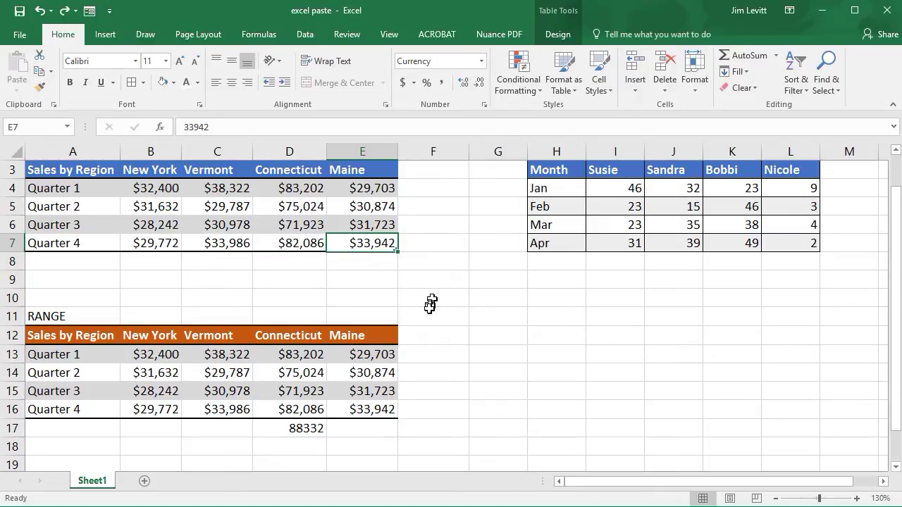
- Fill the range's $33,942 across into F16, then undo it
click(373, 409)
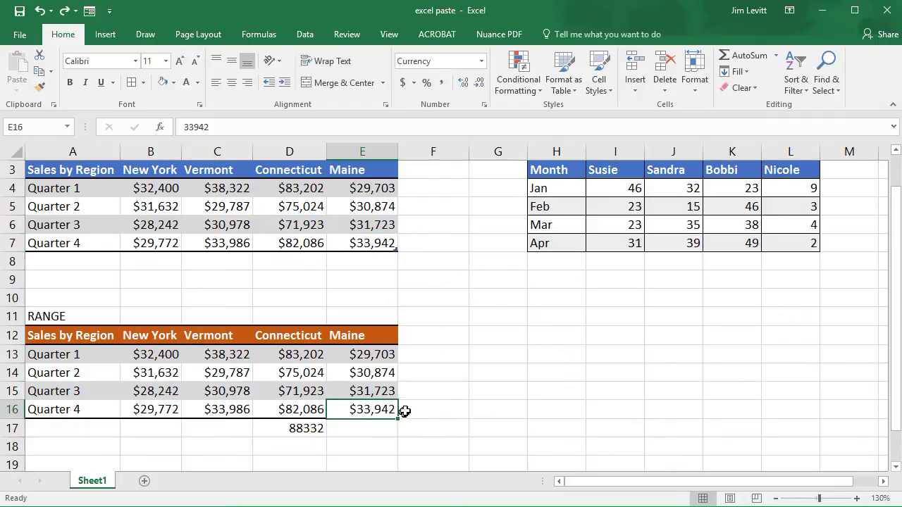
drag(398, 419, 467, 414)
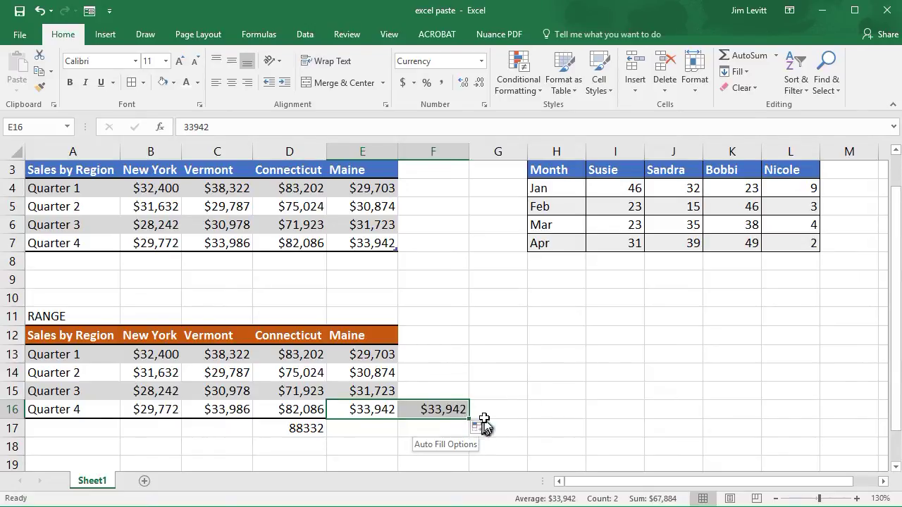
key(ctrl+z)
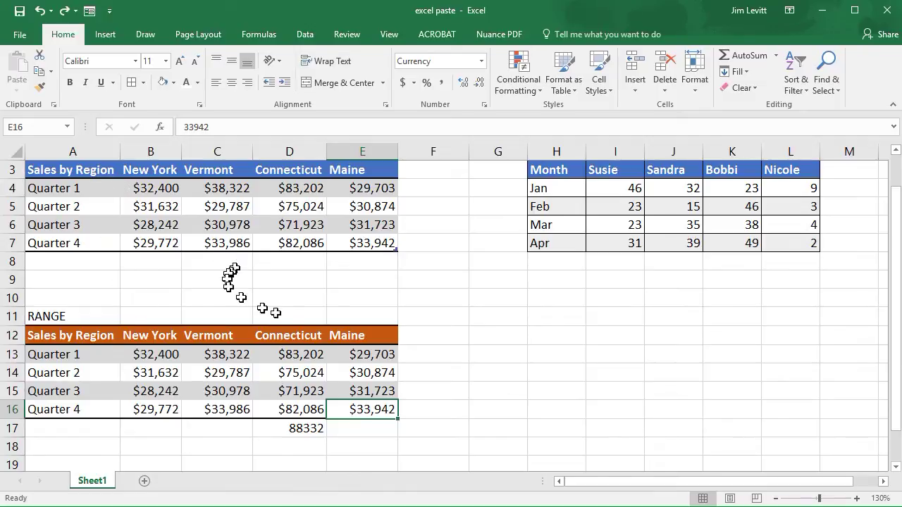
scroll(494, 362, up, 1)
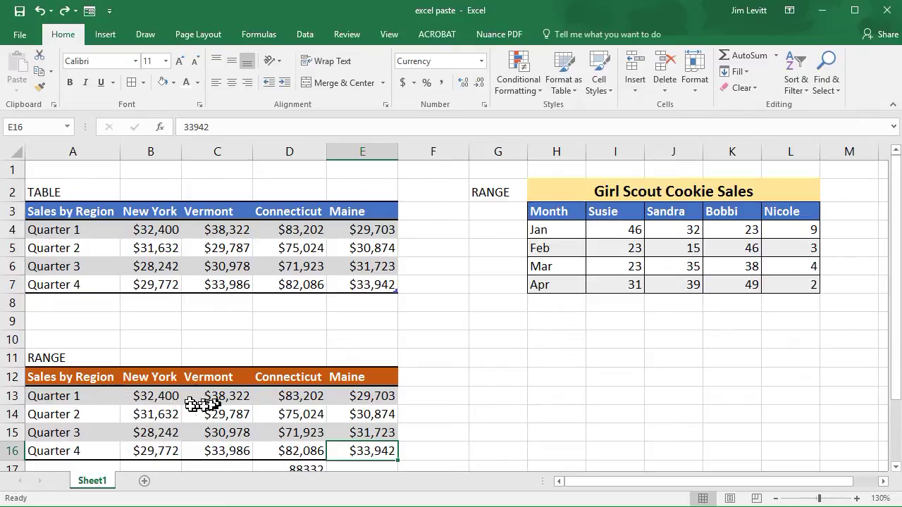
click(144, 395)
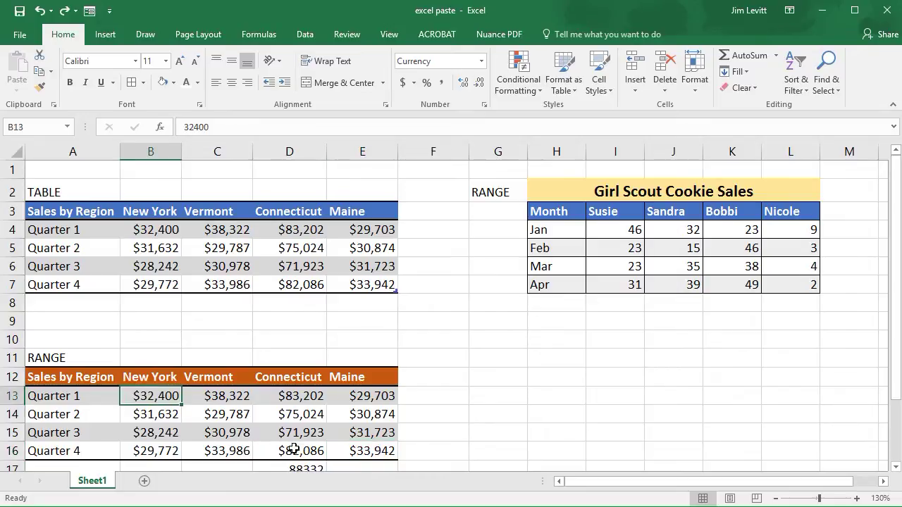
key(Right)
key(Right)
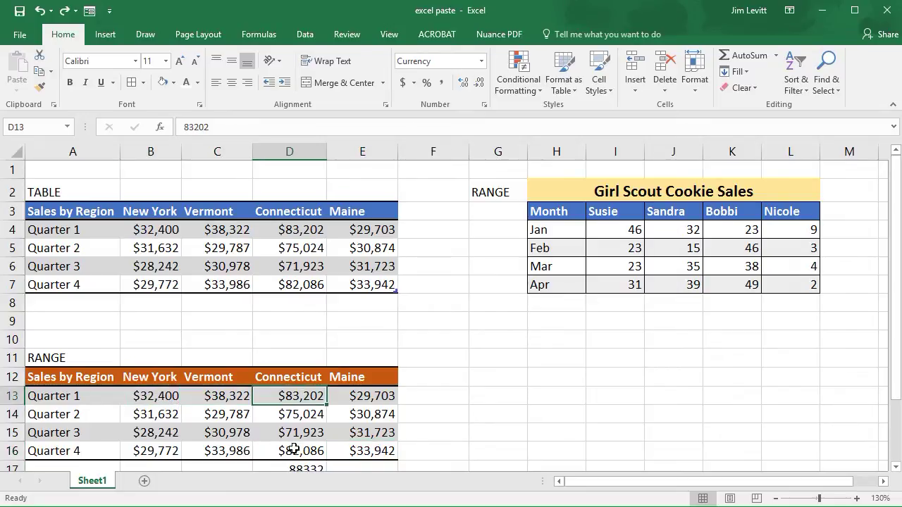
key(Right)
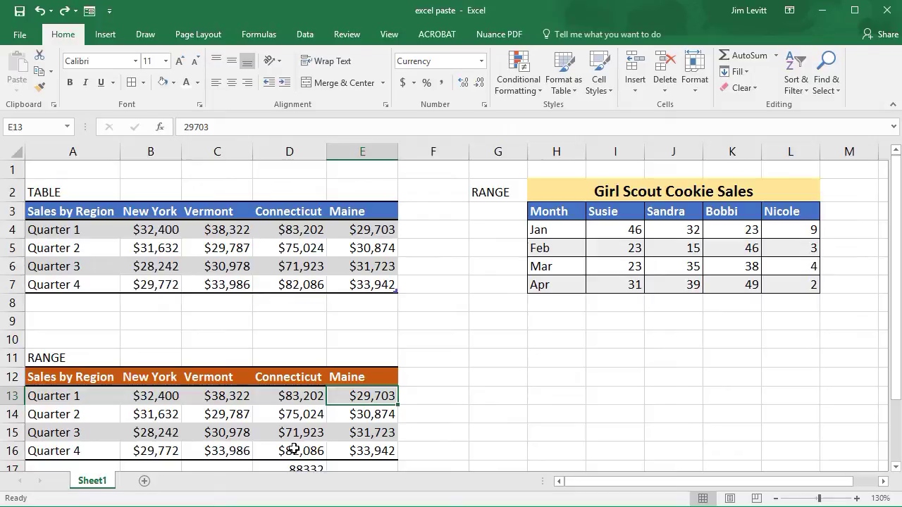
key(Right)
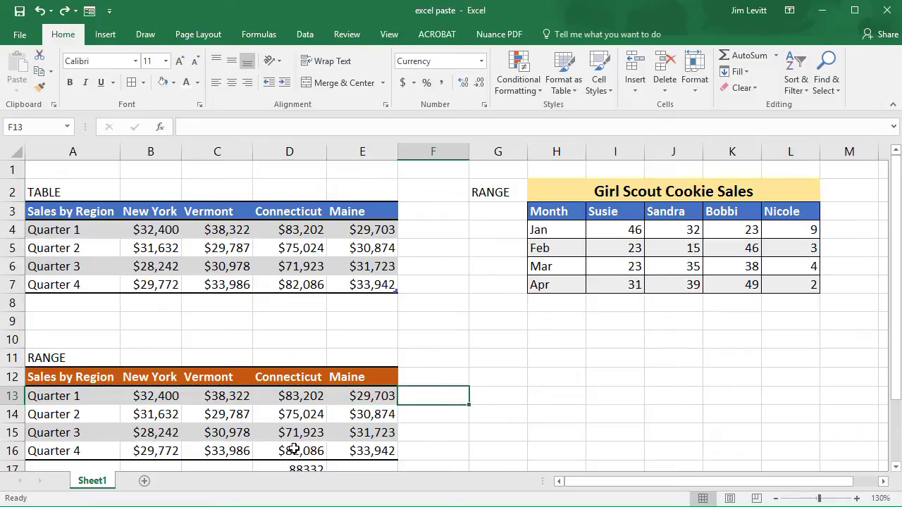
key(Right)
key(Right)
key(Right)
key(Right)
key(Right)
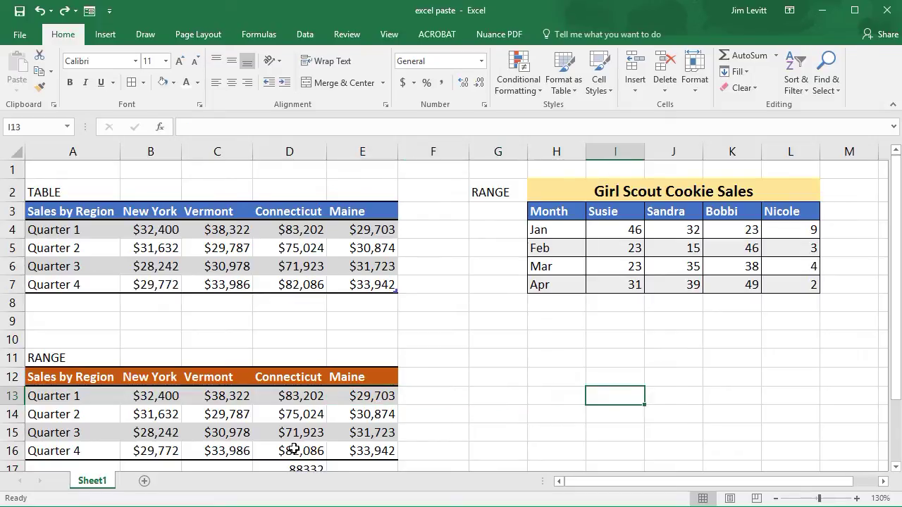
key(Right)
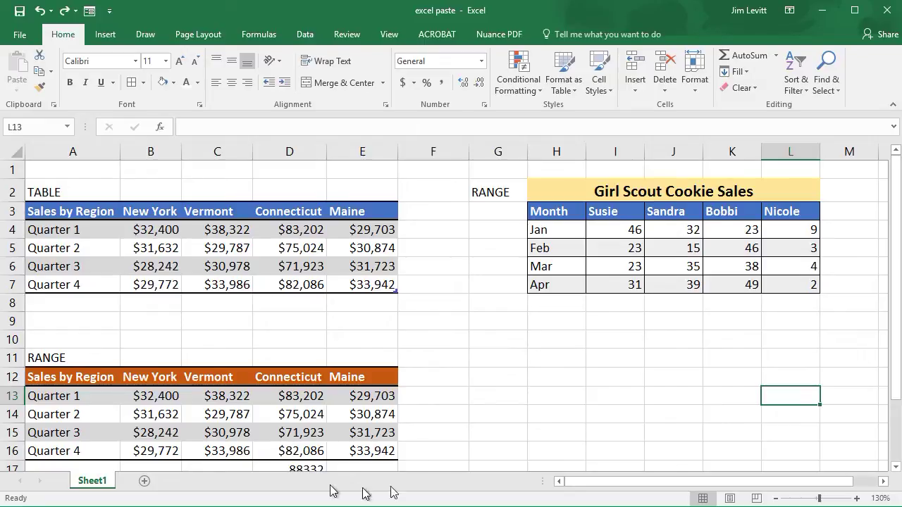
click(227, 431)
key(Right)
key(Right)
key(Right)
key(Right)
key(Right)
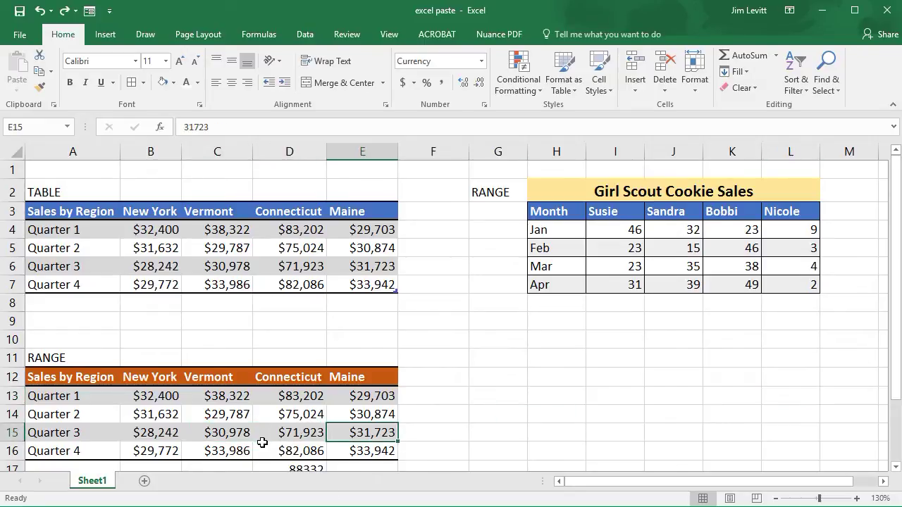
- Tab through the table from B4 past its last cells, adding blank rows 8 and 9
click(164, 231)
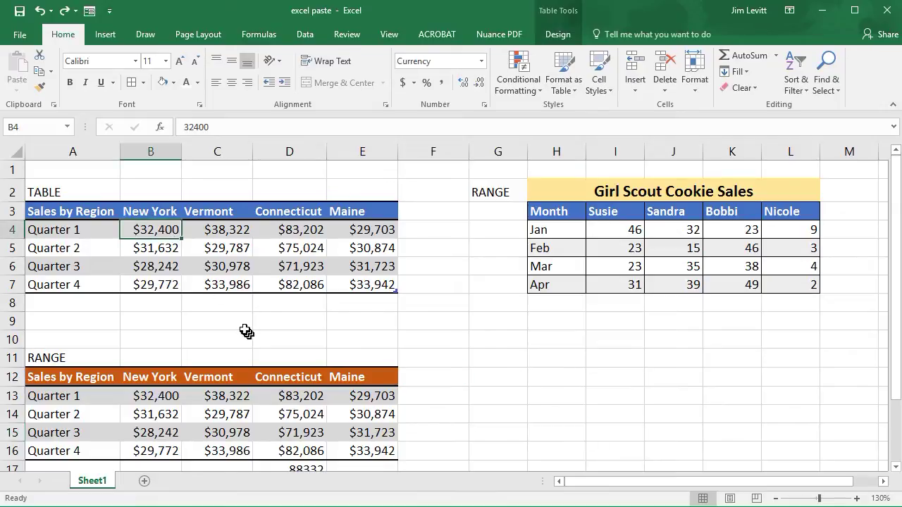
key(Right)
key(Right)
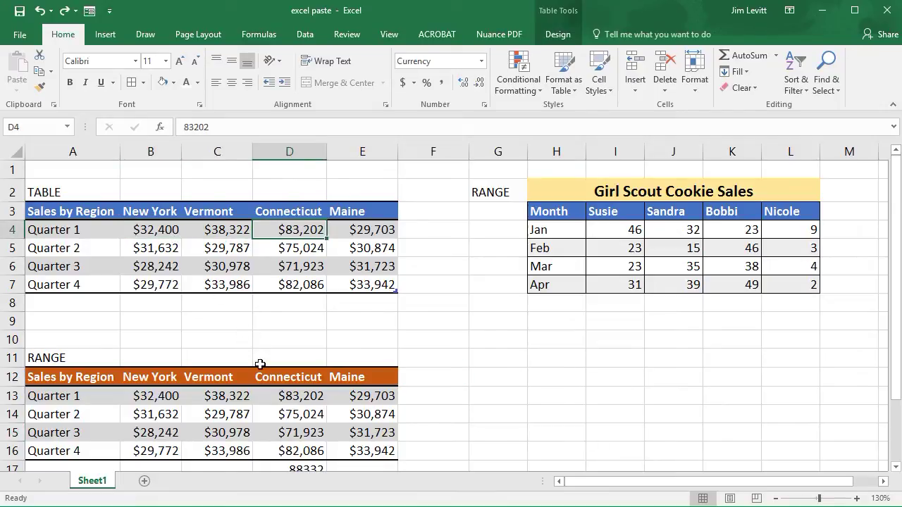
key(Tab)
key(Tab)
key(Tab)
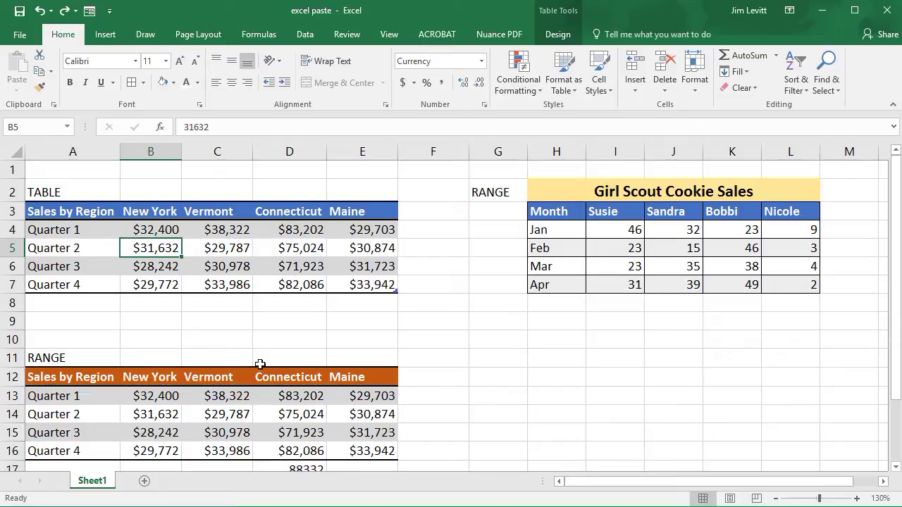
key(Tab)
key(Tab)
key(Tab)
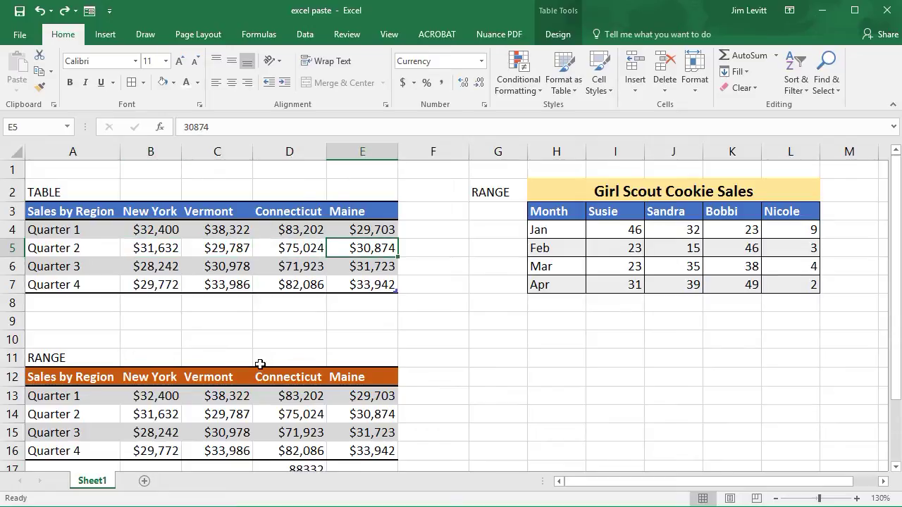
key(Tab)
key(Tab)
key(Tab)
key(Tab)
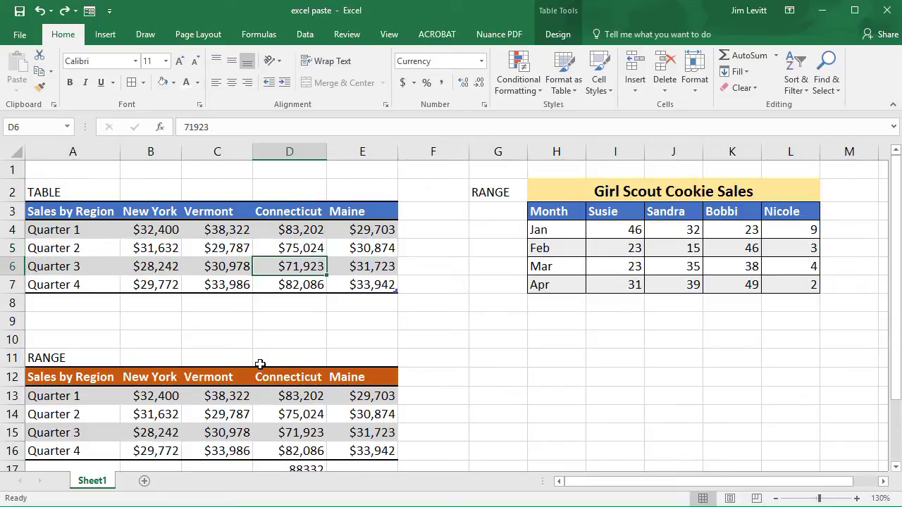
key(Tab)
key(Tab)
key(Tab)
key(Tab)
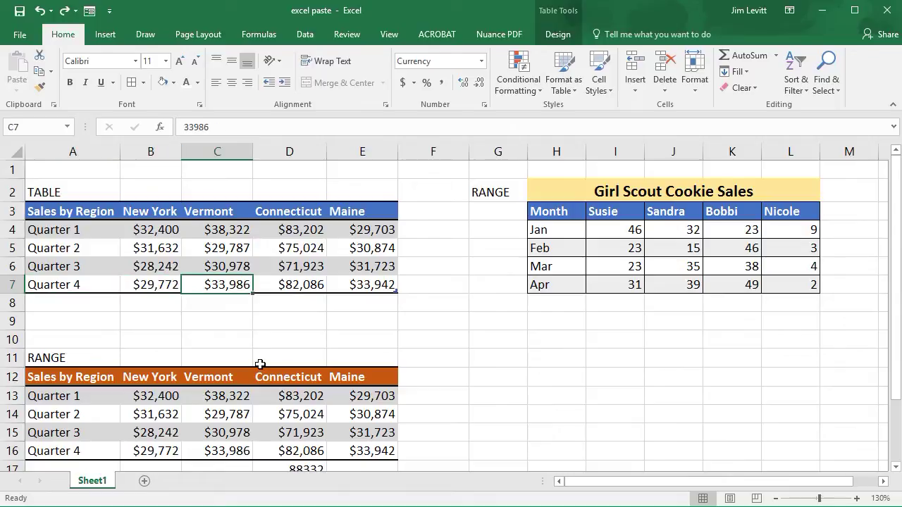
key(Tab)
key(Tab)
key(Tab)
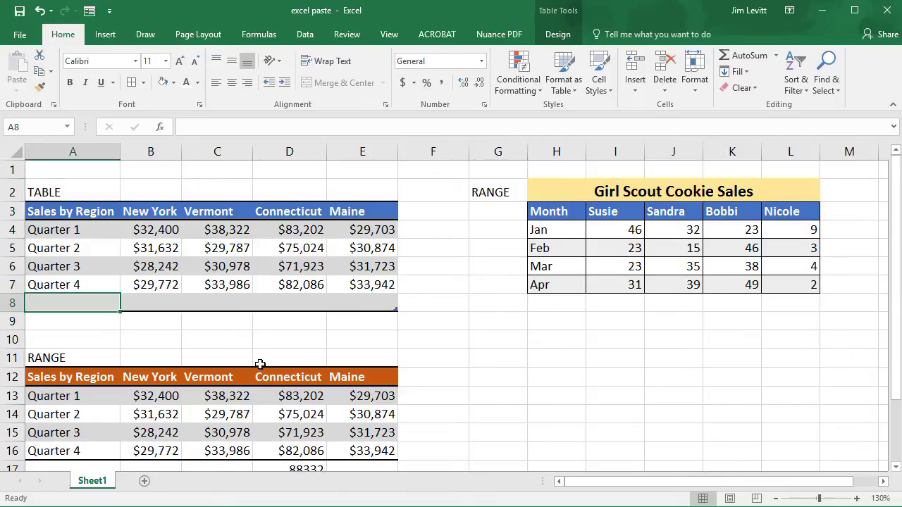
key(Tab)
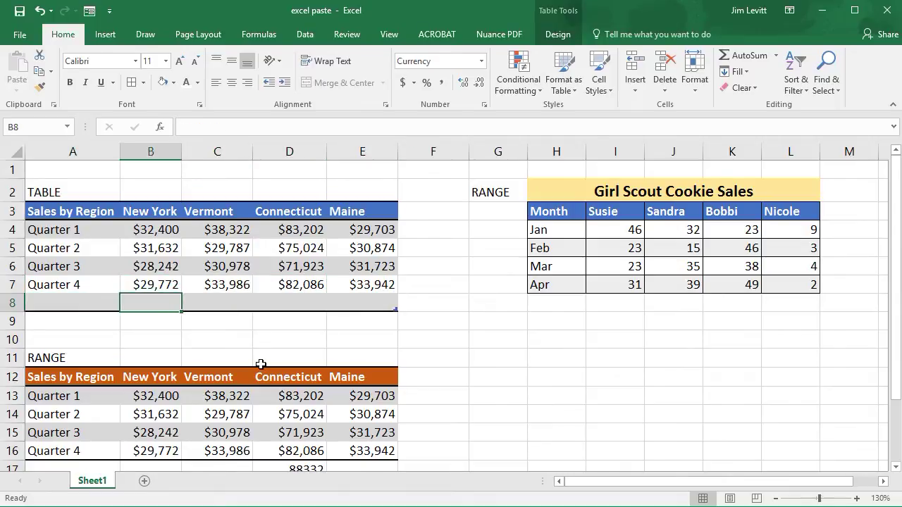
key(Tab)
key(Tab)
key(Tab)
key(Tab)
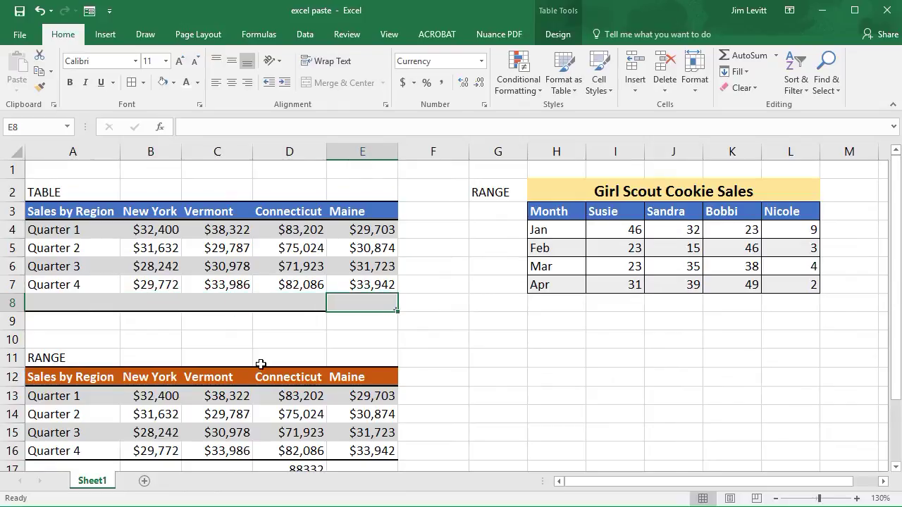
key(Tab)
key(Tab)
key(Tab)
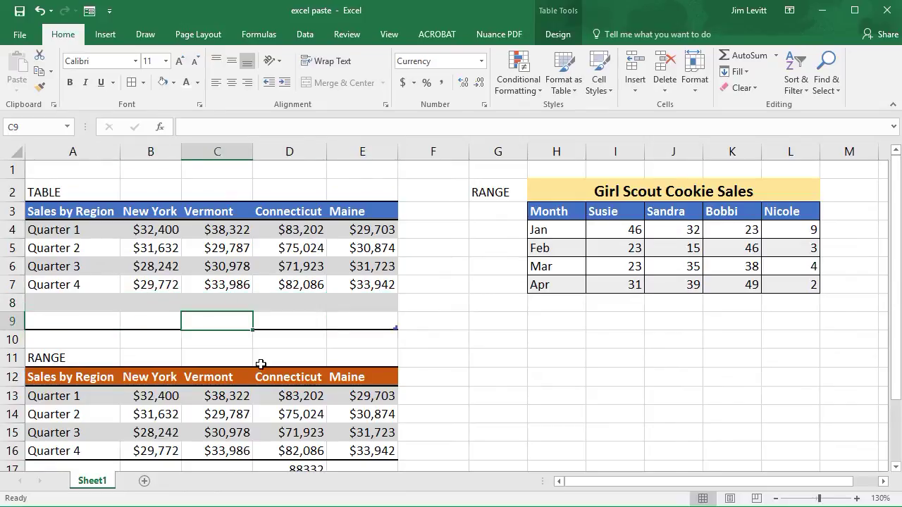
key(Tab)
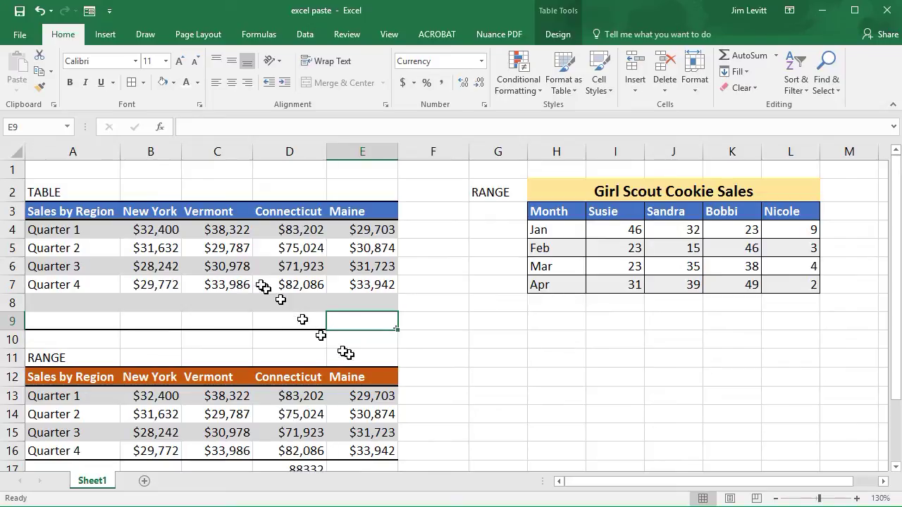
click(233, 266)
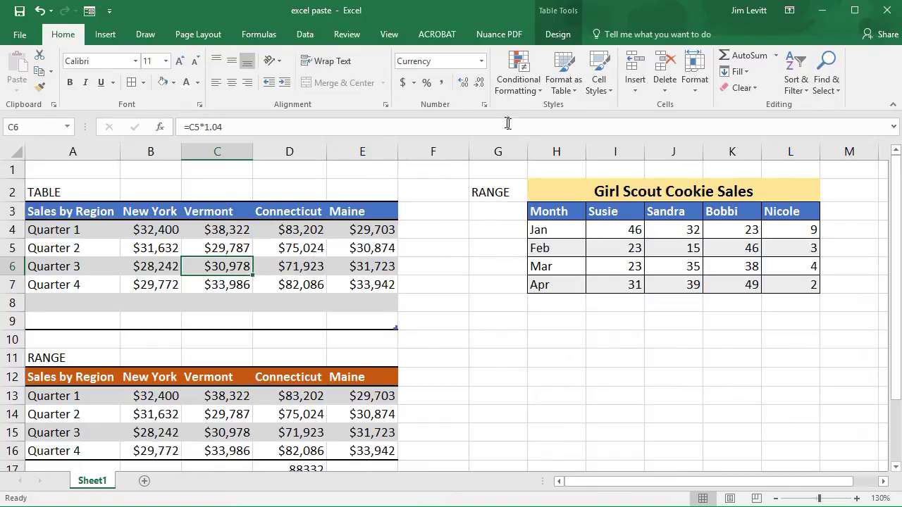
click(557, 35)
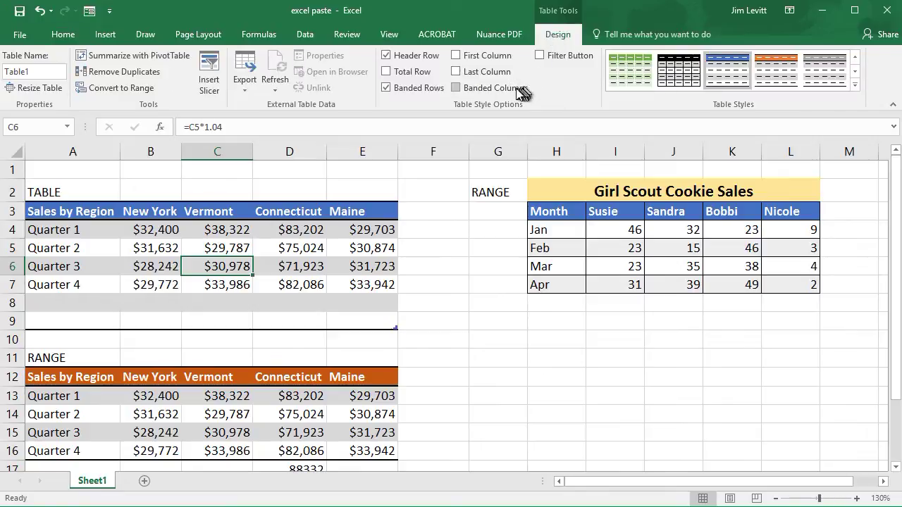
click(540, 56)
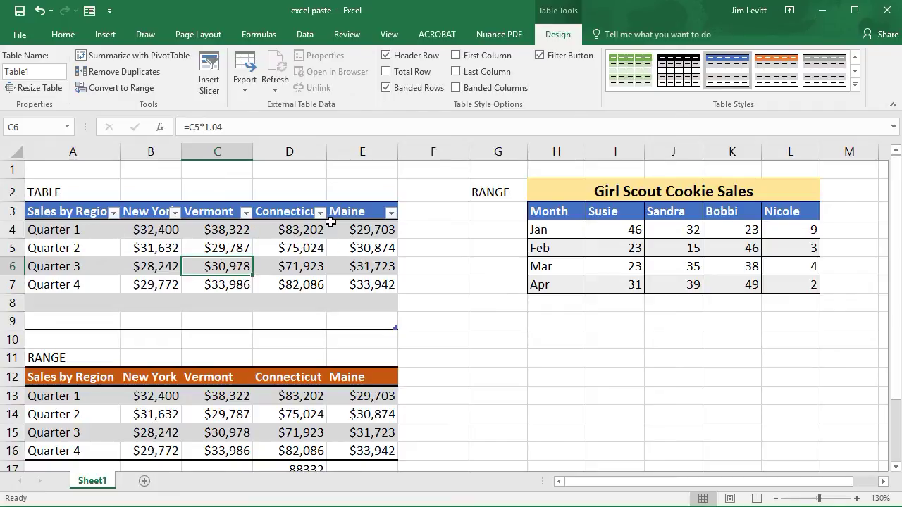
- Filter Maine to exclude $29,703 and $30,874, then clear the Maine filter
click(391, 213)
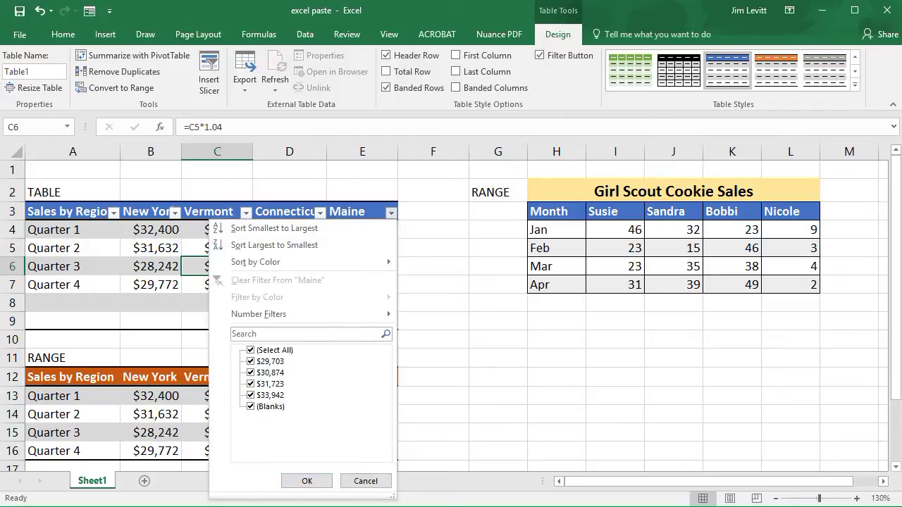
click(251, 362)
click(251, 372)
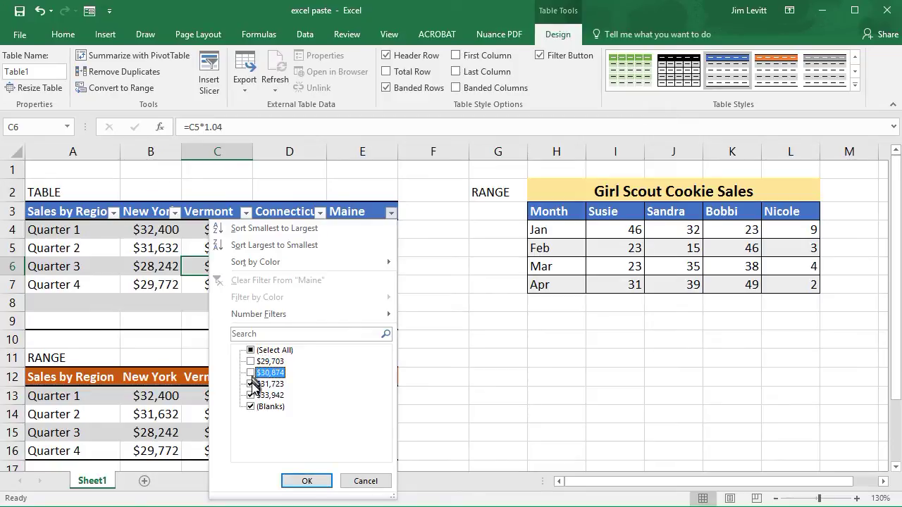
click(306, 482)
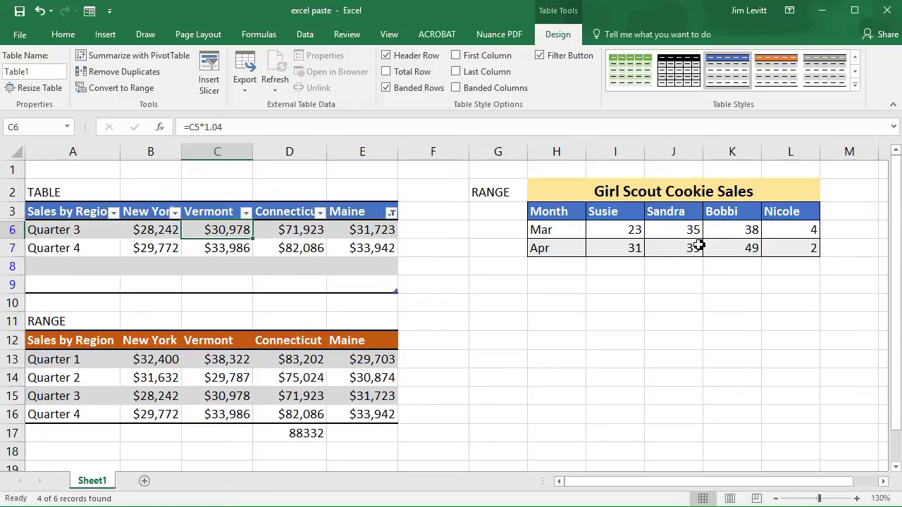
click(392, 212)
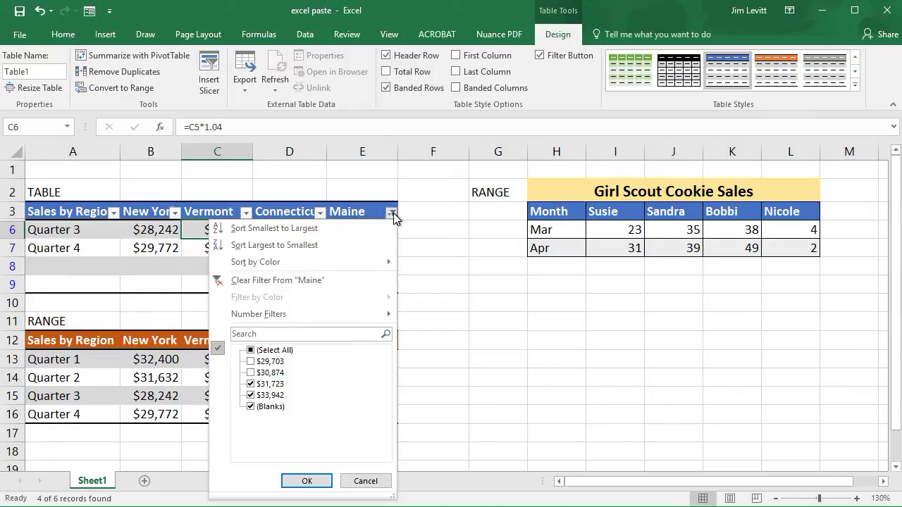
click(343, 279)
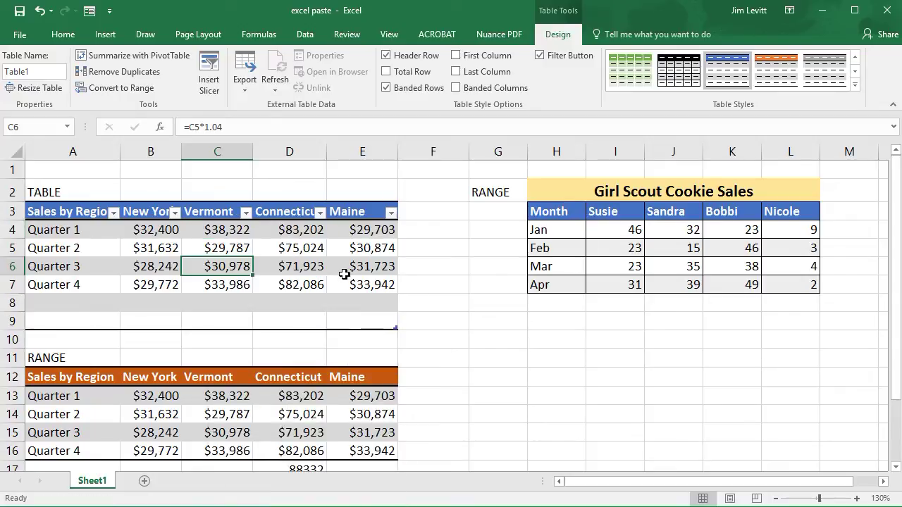
- Sort by Vermont largest to smallest, then smallest to largest, and paste the original Quarter 1–4 data back
click(246, 212)
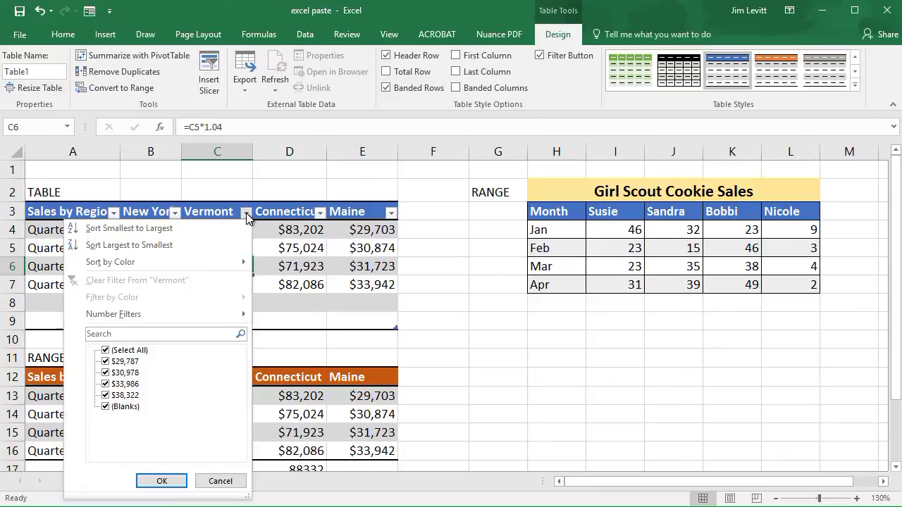
click(149, 245)
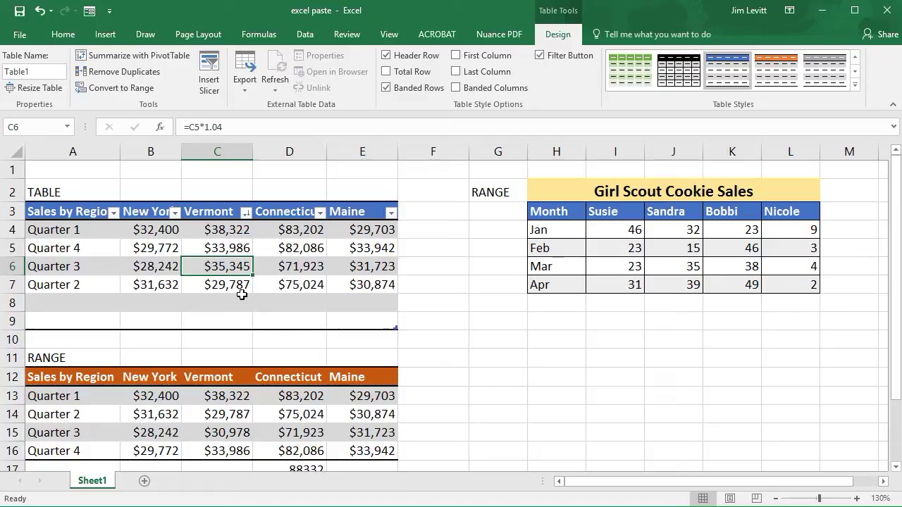
click(246, 212)
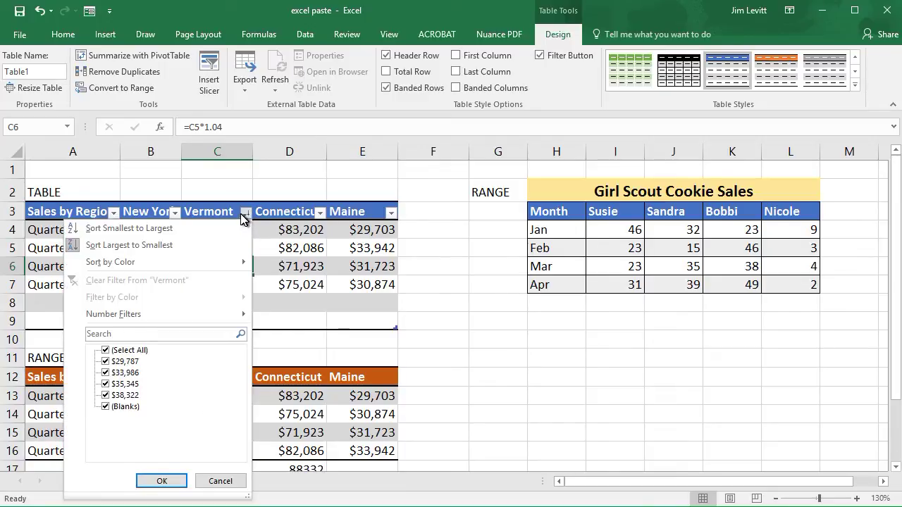
click(205, 226)
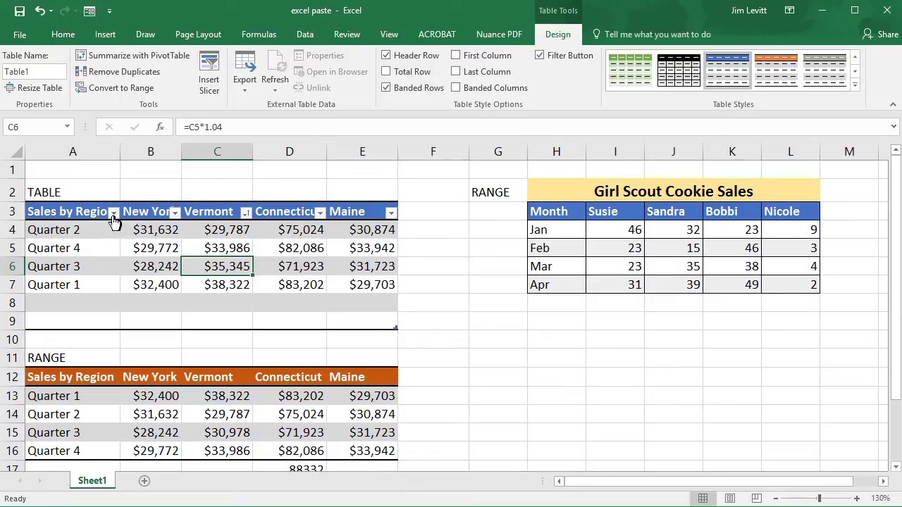
text(Quarter 1	$32,400	$38,322	$83,202	$29,703 Quarter 2	$31,632	$29,787	$75,024	$30,874 Quarter 3	$28,242	$30,978	$71,923	$31,723 Quarter 4	$29,772	$33,986	$82,086	$33,942)
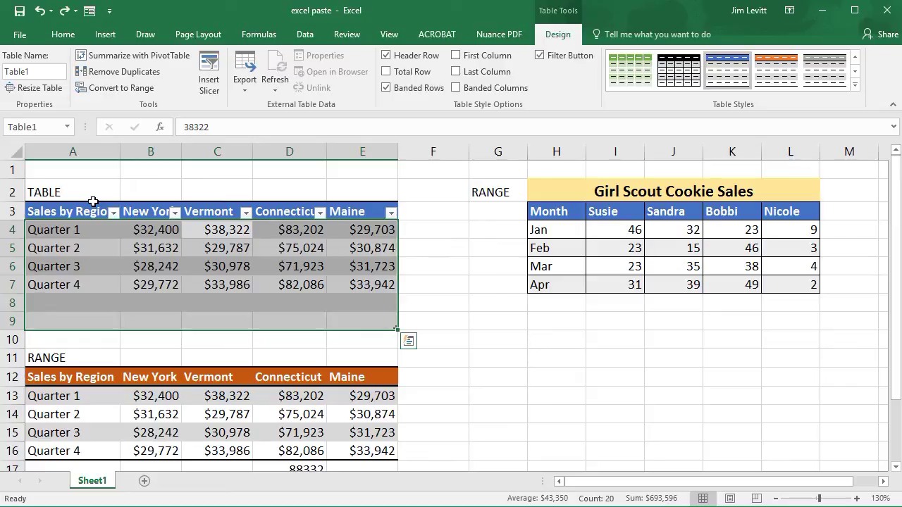
click(258, 249)
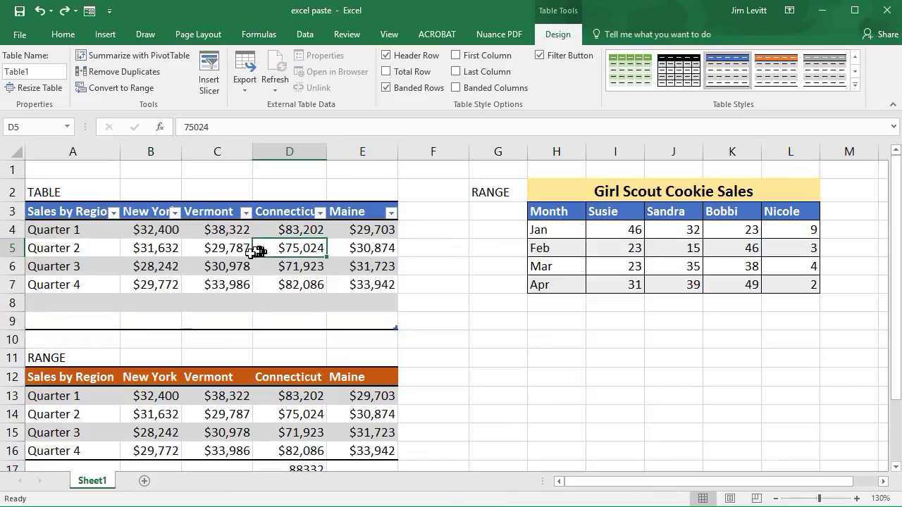
- Select a cell in the Girl Scout Cookie Sales data and bring up the Format as Table styles
click(686, 248)
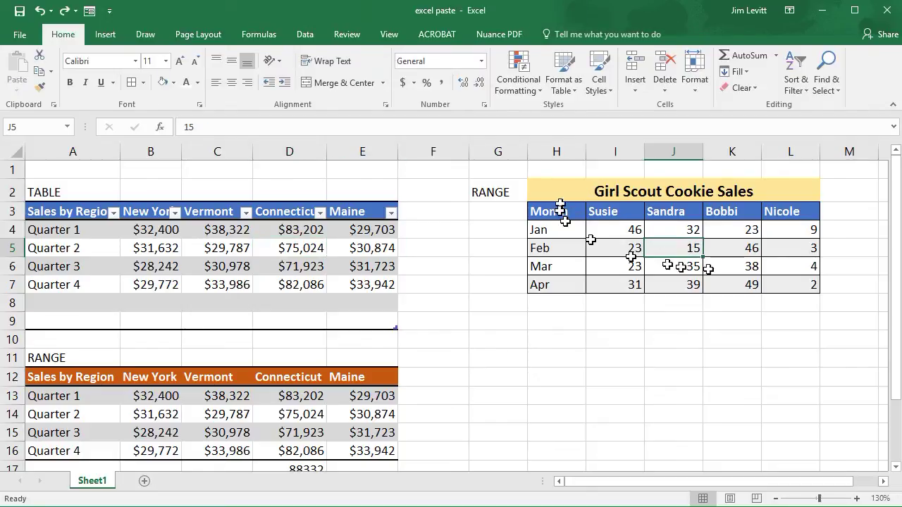
click(566, 73)
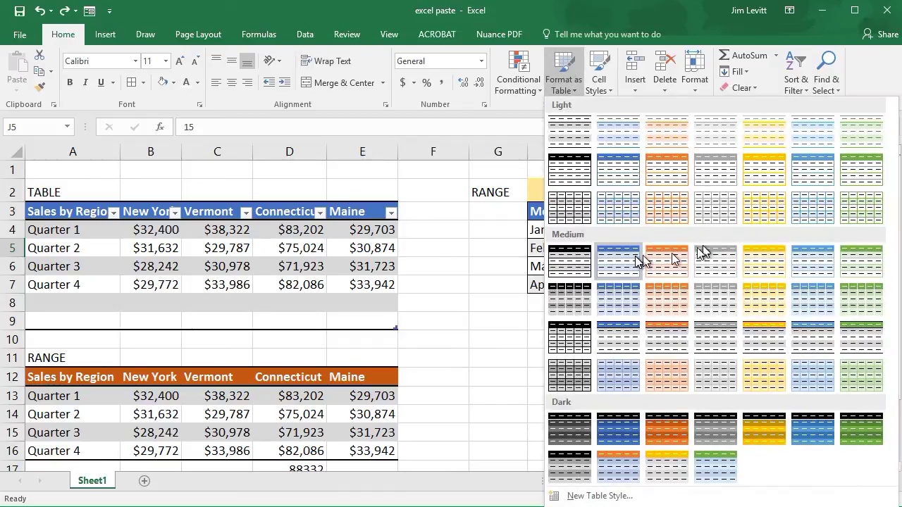
- Format H3:L7 as a table with Table Style Medium 9 and headers
click(613, 301)
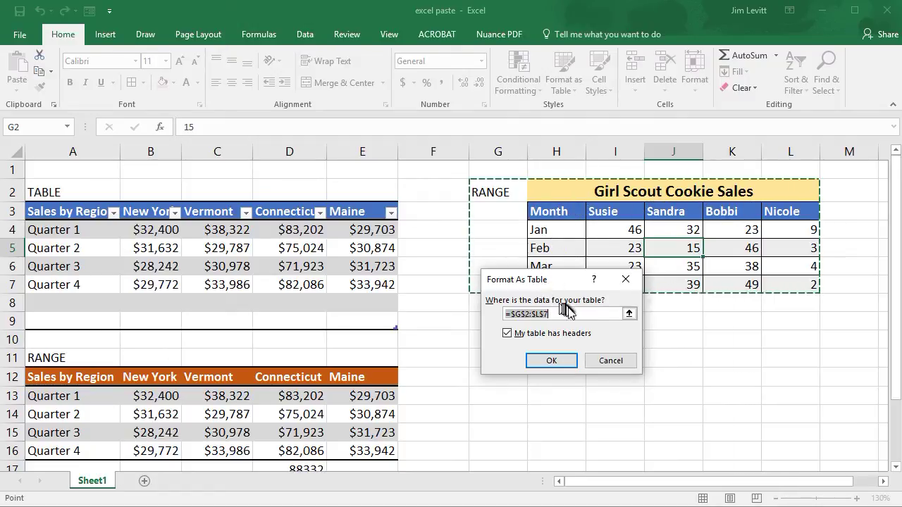
drag(547, 192, 781, 282)
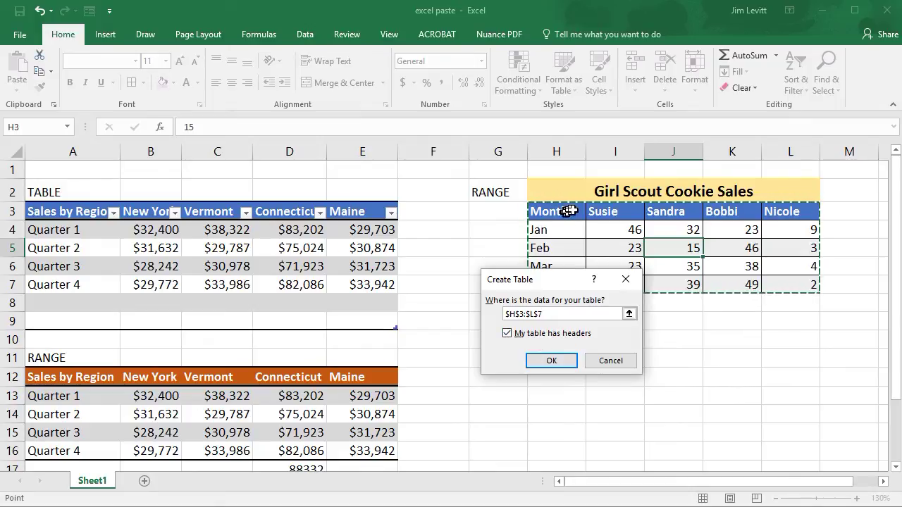
click(565, 361)
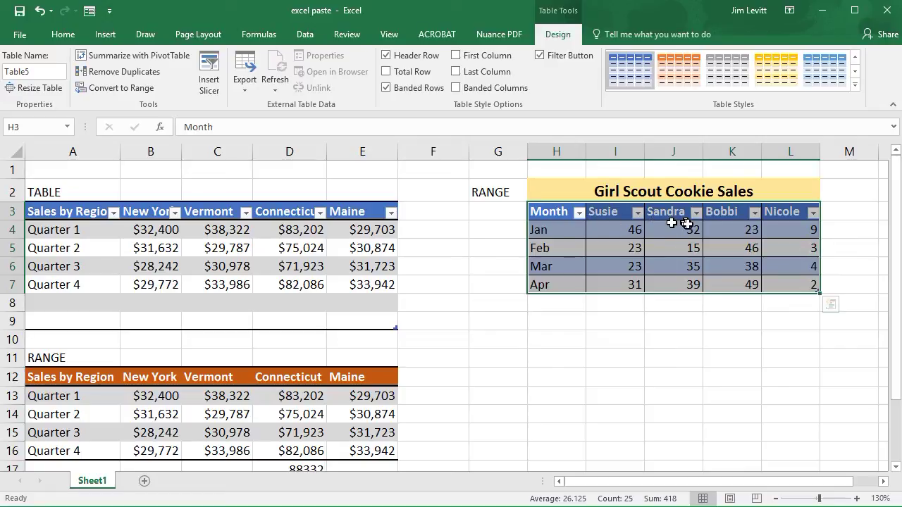
- Turn off the cookie table's Filter Button option, then Tab through the cells from J5
click(539, 57)
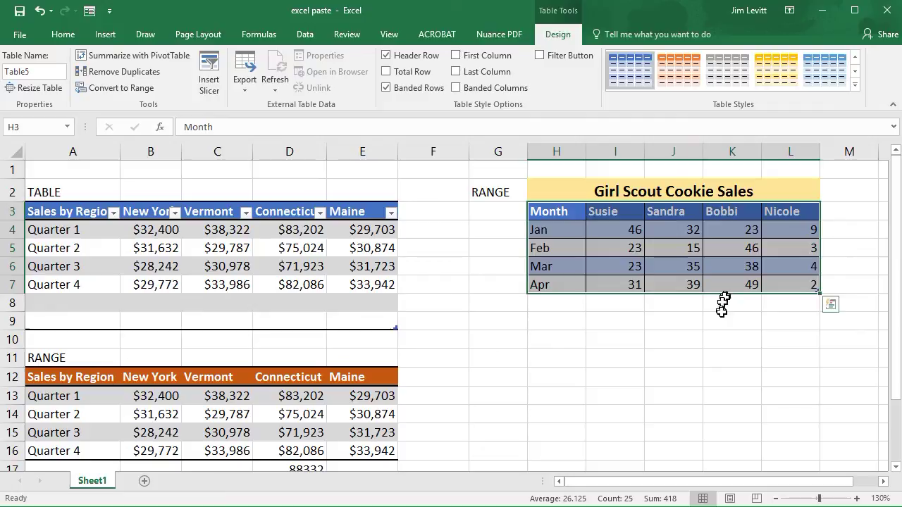
click(654, 247)
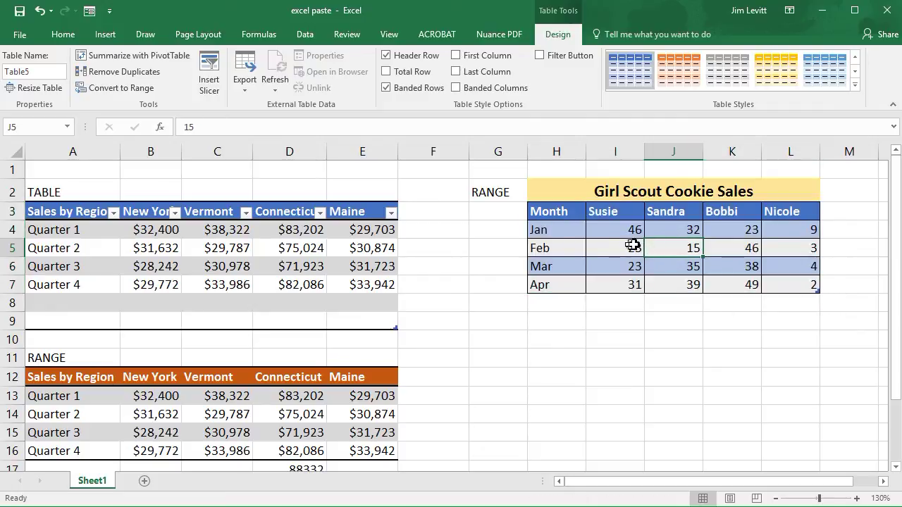
key(Tab)
key(Tab)
key(Tab)
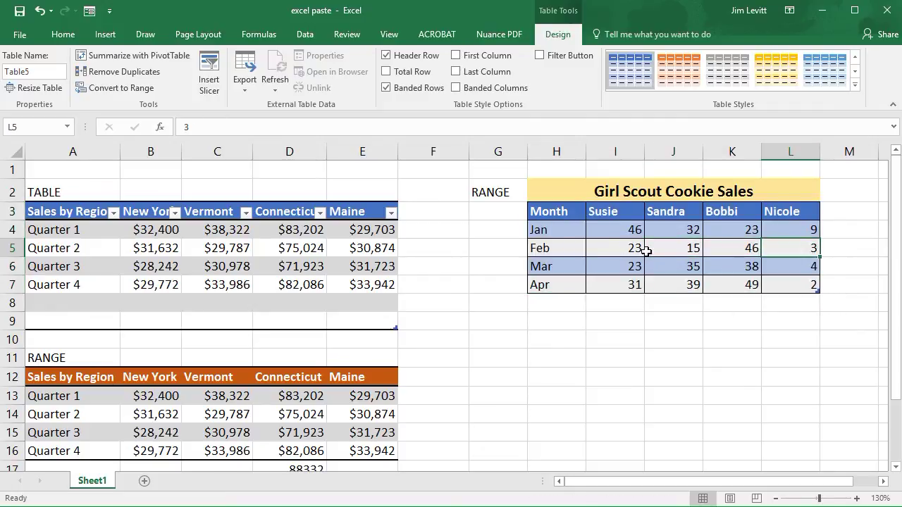
key(Tab)
key(Tab)
key(Tab)
key(Tab)
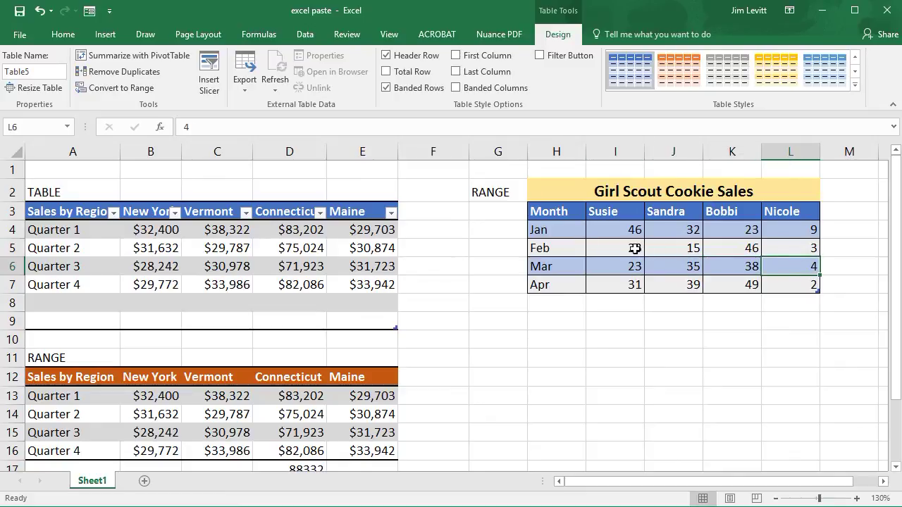
- Convert the Girl Scout Cookie Sales table to a plain range via Convert to Range, confirming Yes
click(630, 249)
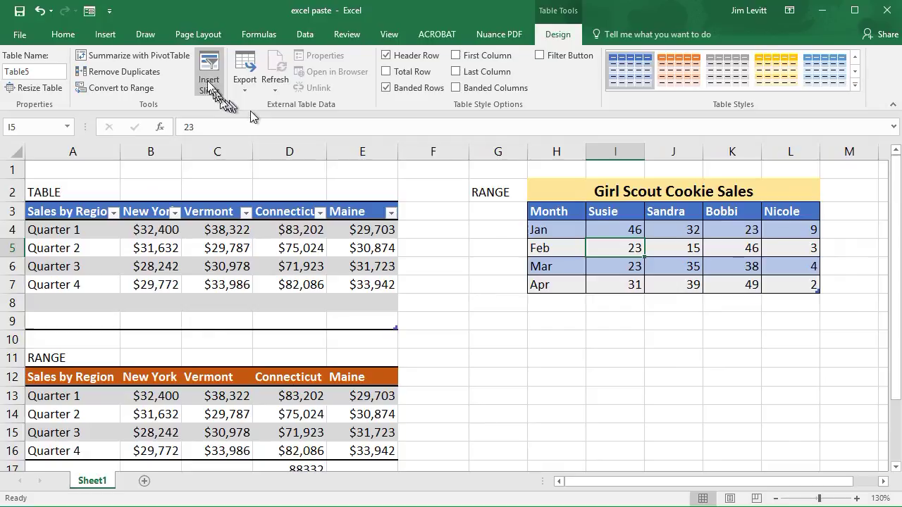
click(131, 88)
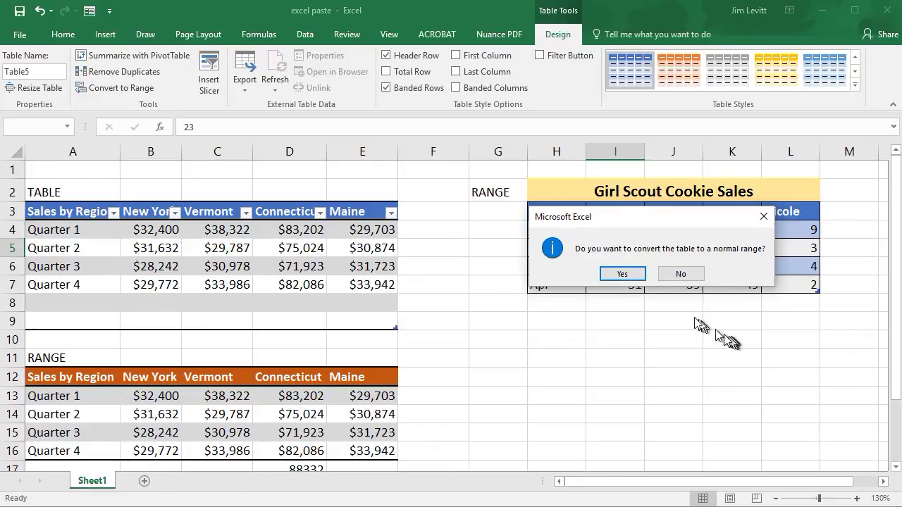
click(623, 274)
click(652, 363)
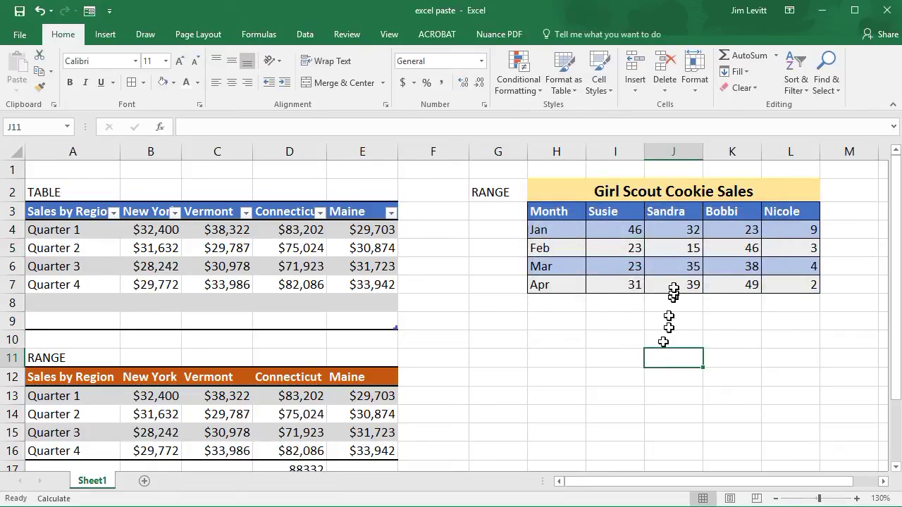
click(688, 251)
click(691, 229)
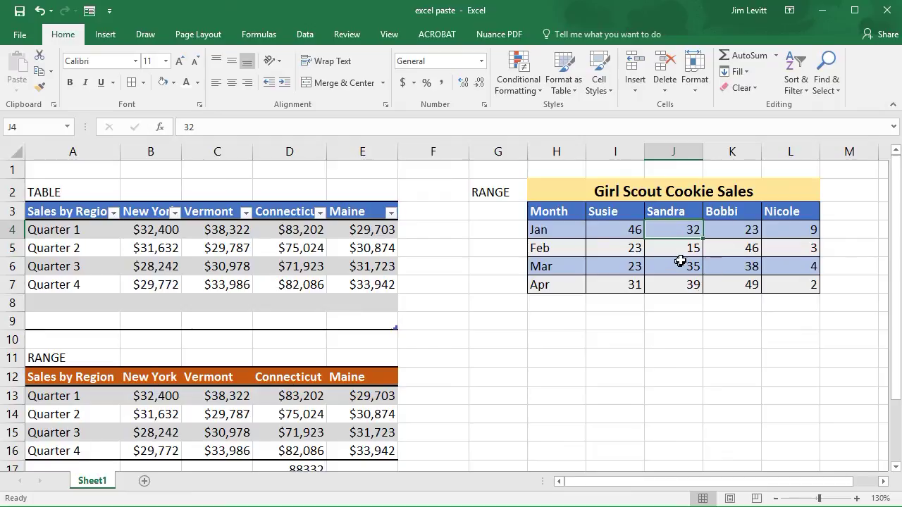
click(680, 285)
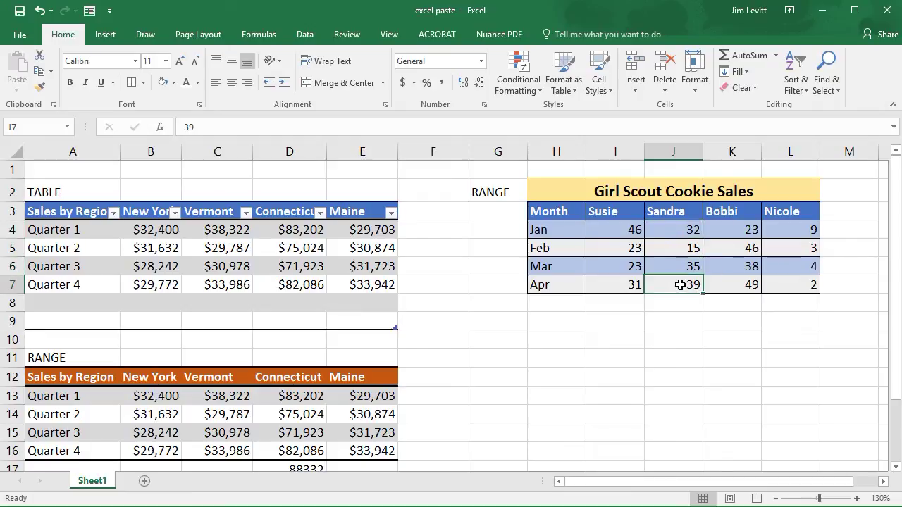